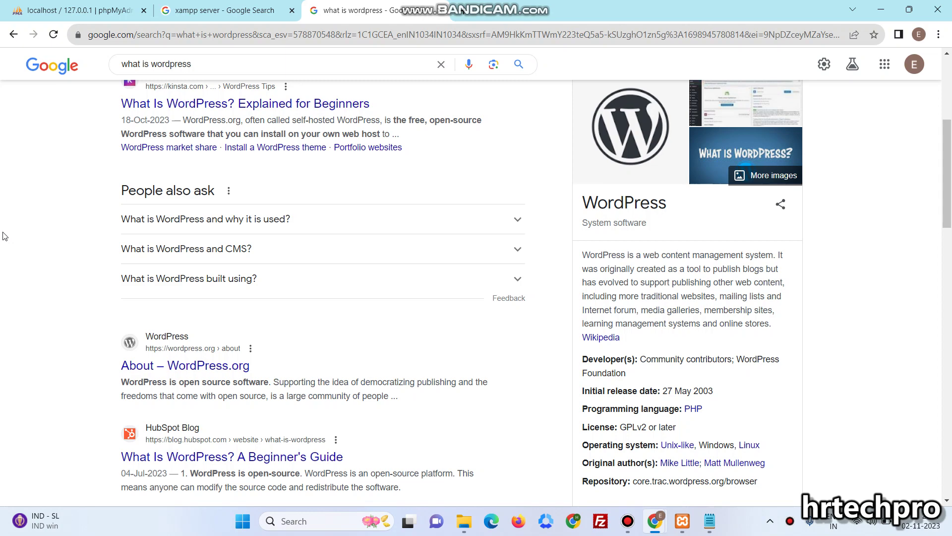
Switch to the tab showing the 'xampp server' Google search results
left_click(231, 10)
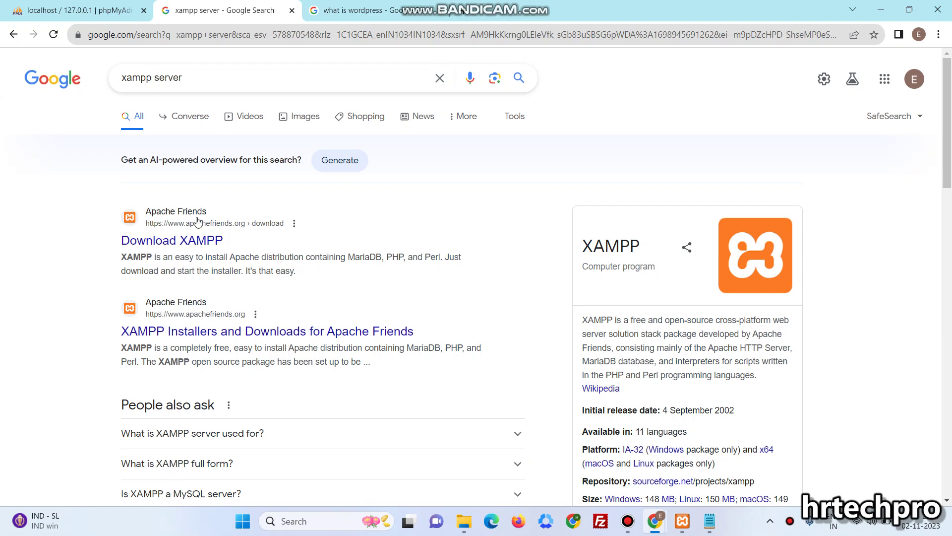
Open apachefriends.org's XAMPP download page listing Windows versions 8.0.28, 8.1.17 and 8.2.4
left_click(179, 239)
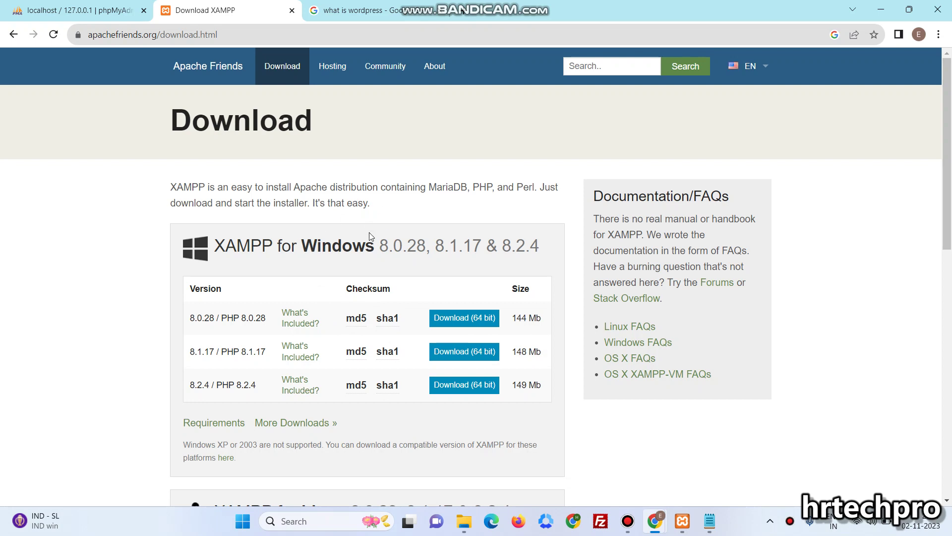
left_click(683, 520)
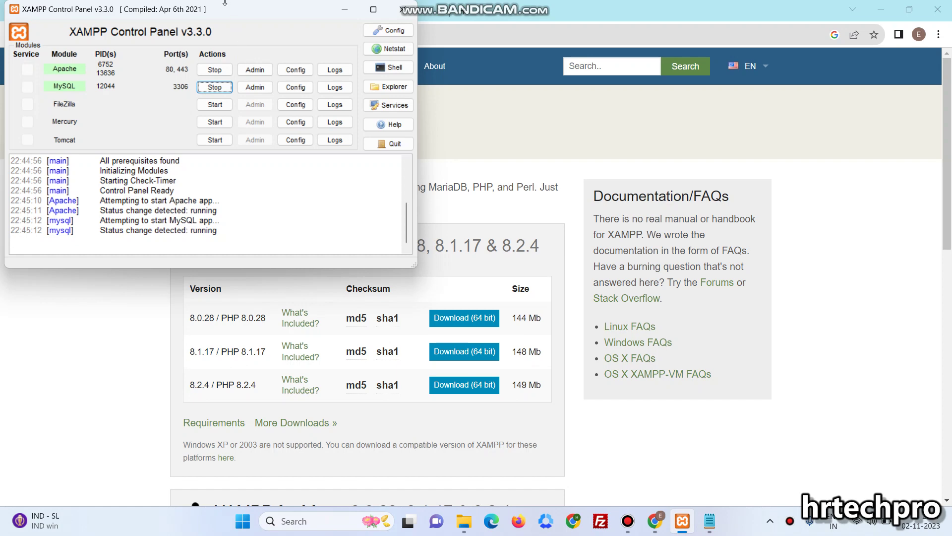
left_click_drag(229, 12, 469, 155)
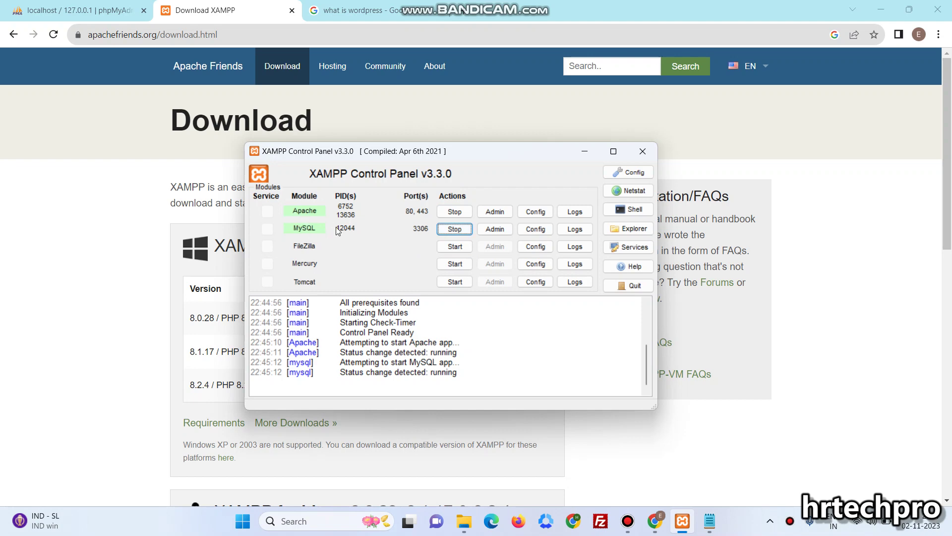
left_click(67, 276)
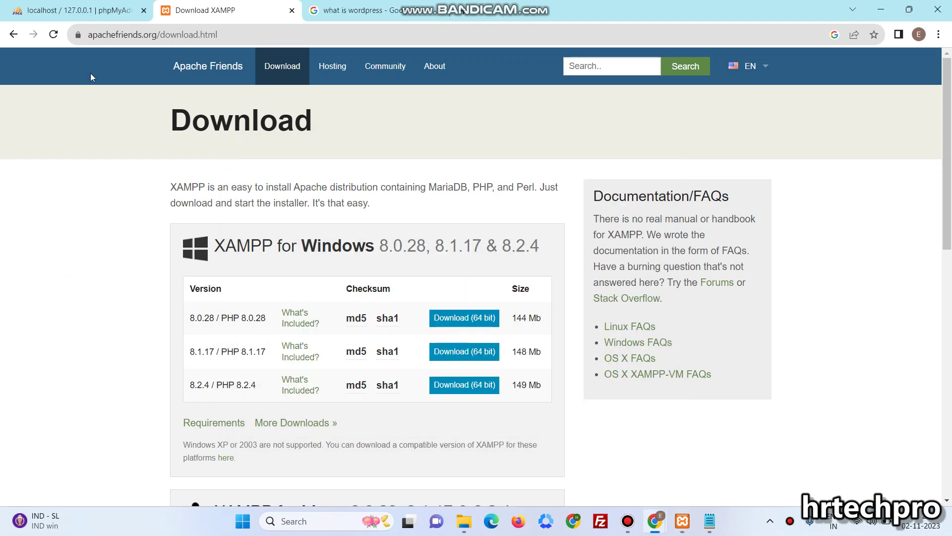
Load the localhost XAMPP welcome page, open phpMyAdmin from it, then start a blank tab
left_click(82, 11)
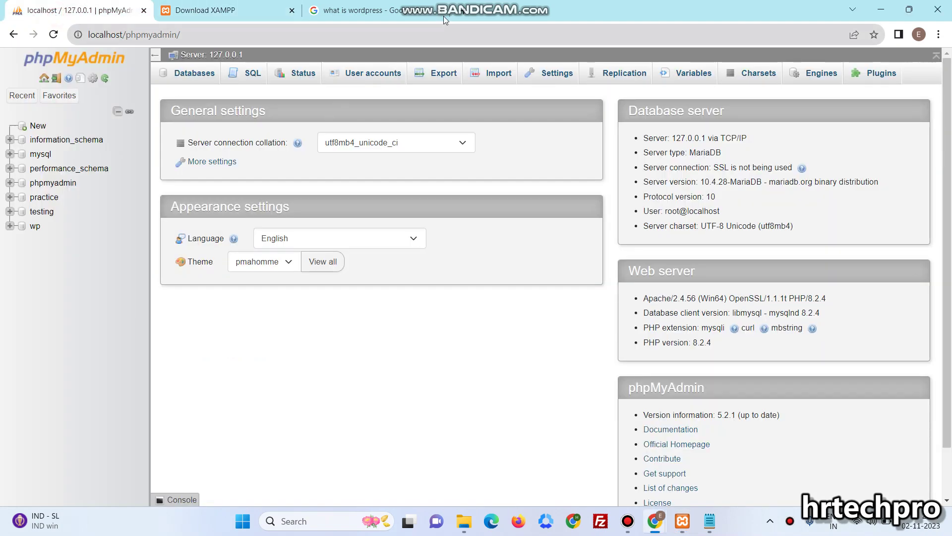
left_click(467, 16)
type("loca")
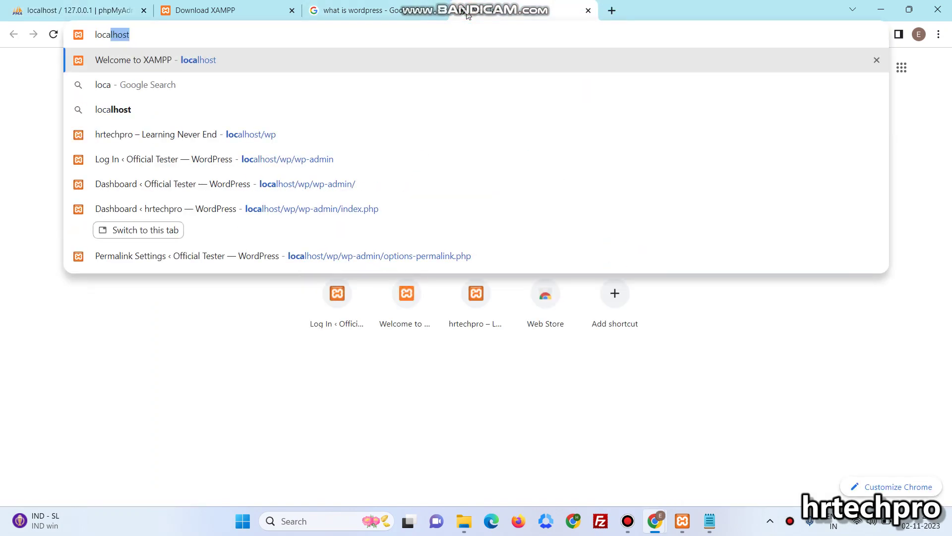
key("Return")
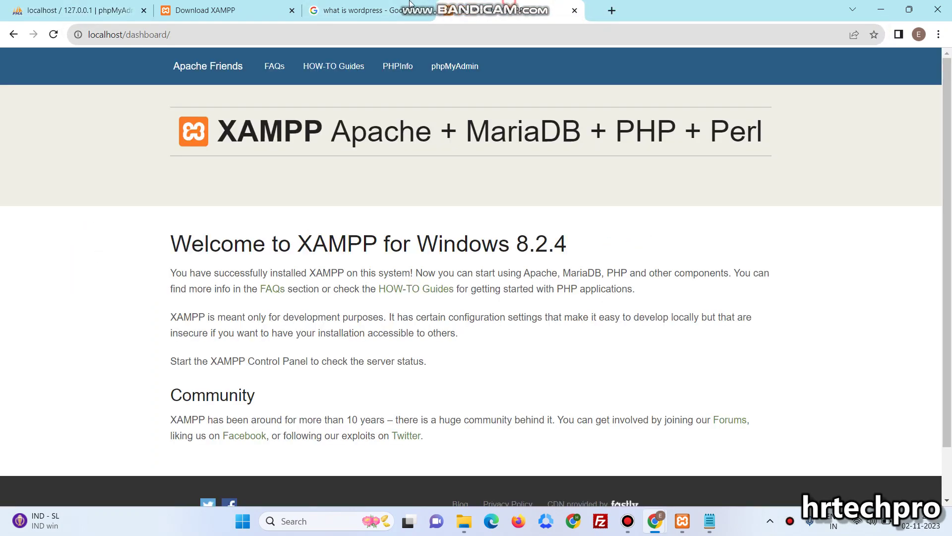
left_click_drag(409, 3, 222, 4)
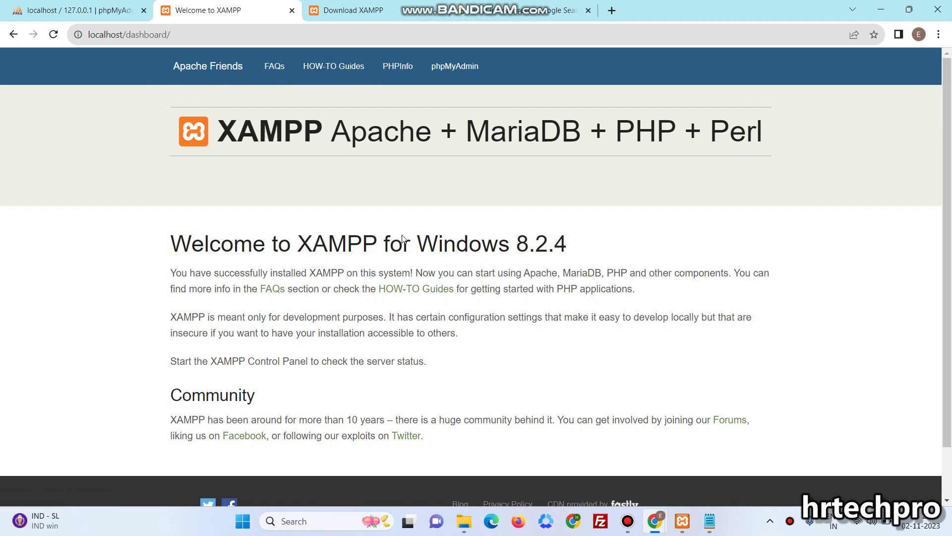
left_click(455, 66)
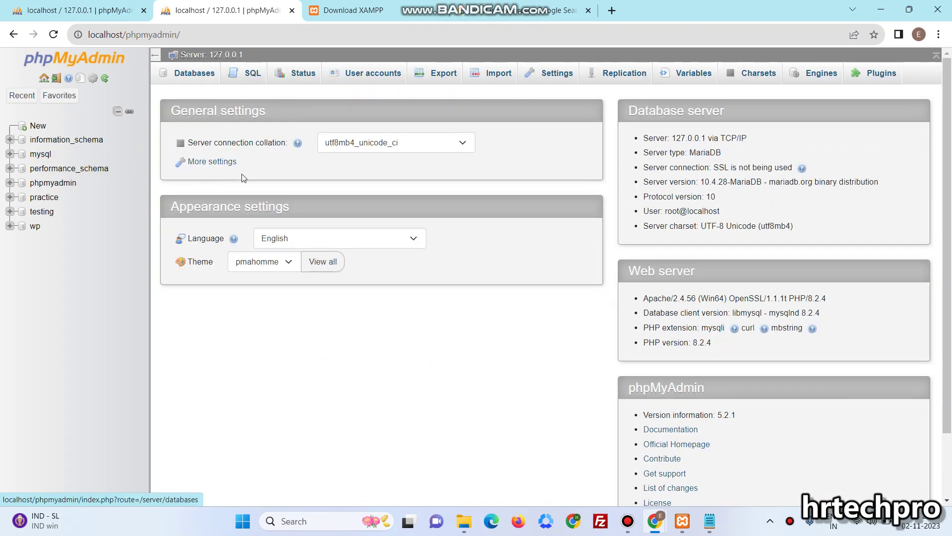
left_click(612, 10)
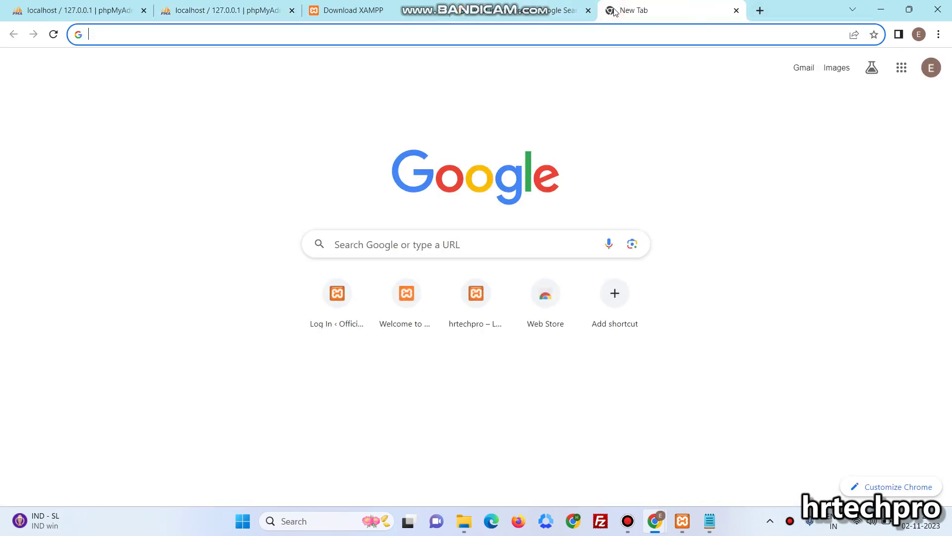
Search 'wordpress download', open WordPress.org's 6.3.2 download page, then return to phpMyAdmin
type("wordpress ")
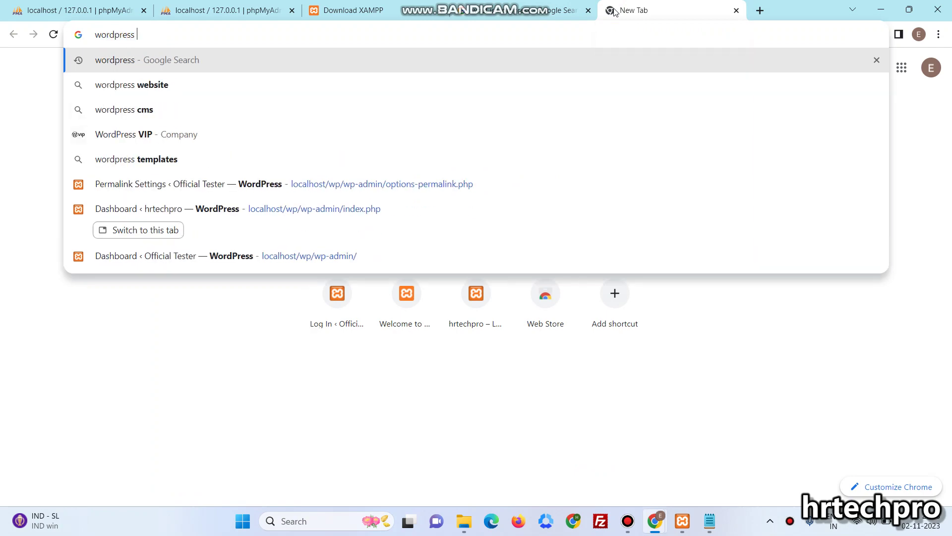
type("donwload")
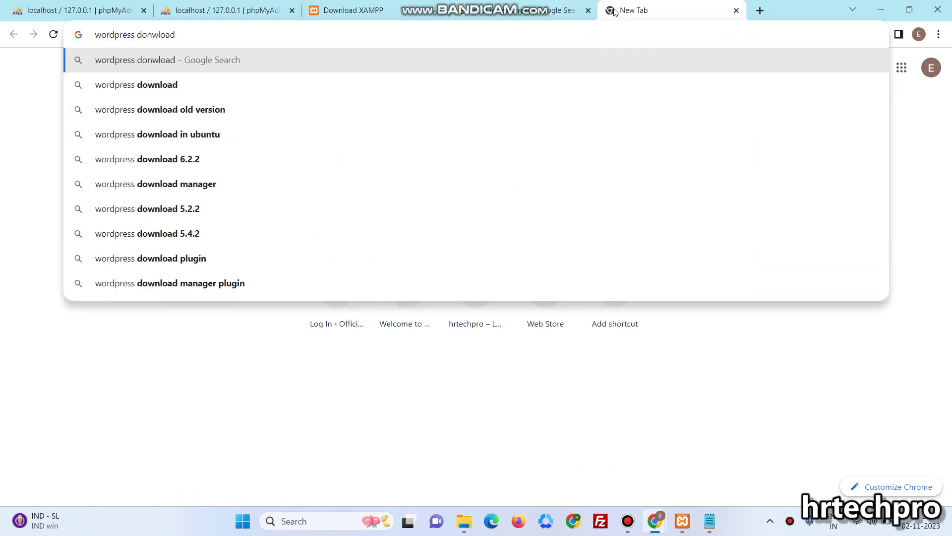
key("Return")
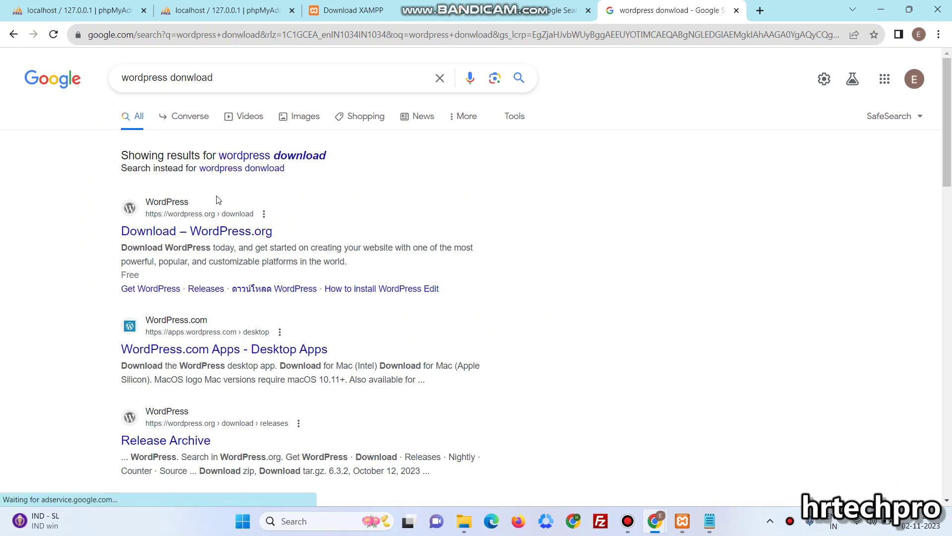
left_click(214, 235)
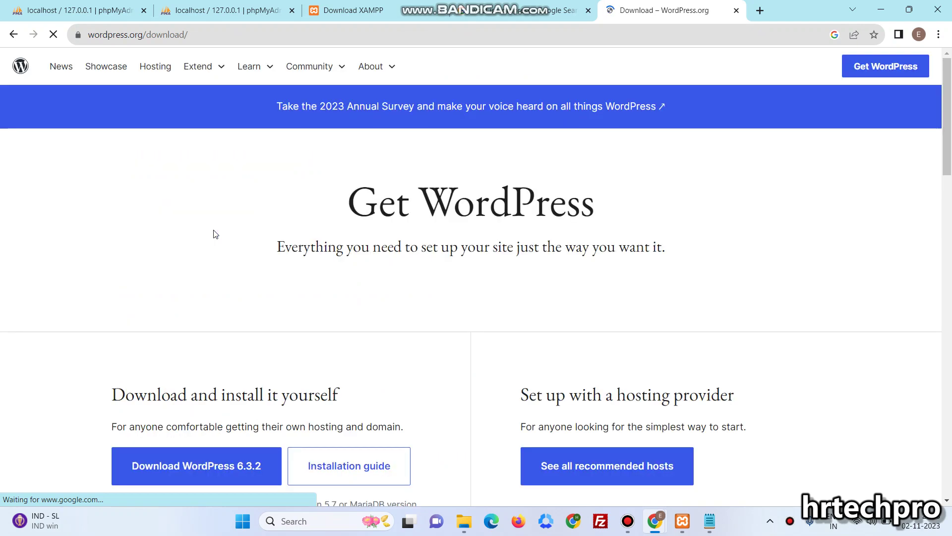
scroll(377, 288, "down", 2)
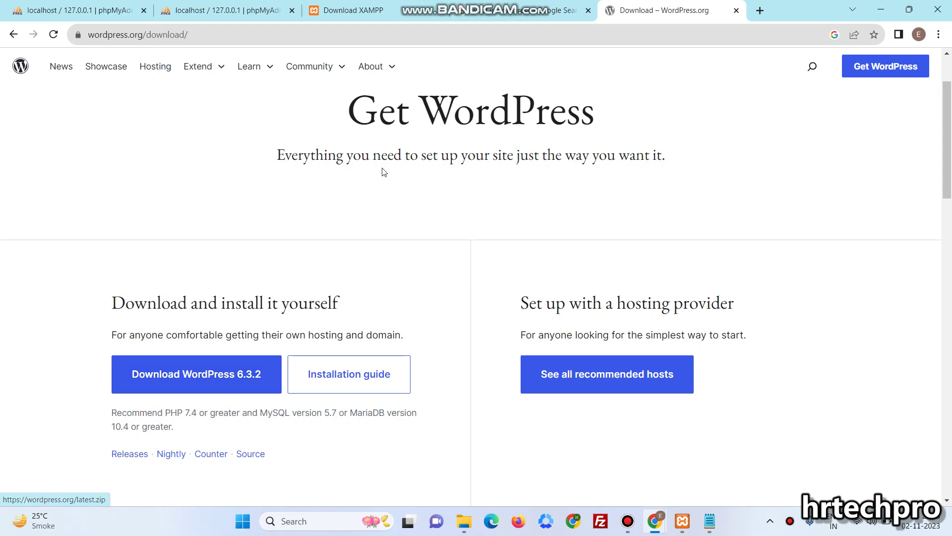
left_click(228, 4)
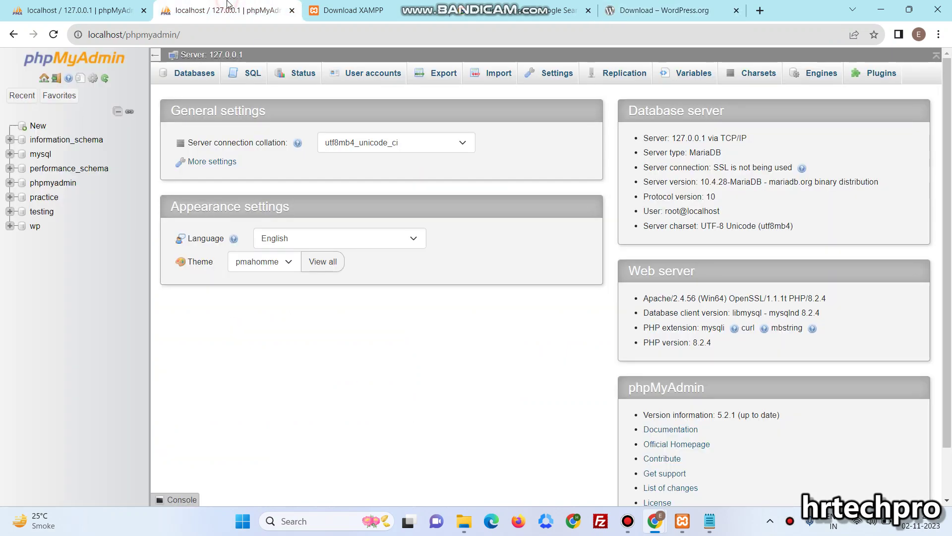
Close the duplicate tab, then create the 'sample' database and open its empty structure page
left_click(144, 11)
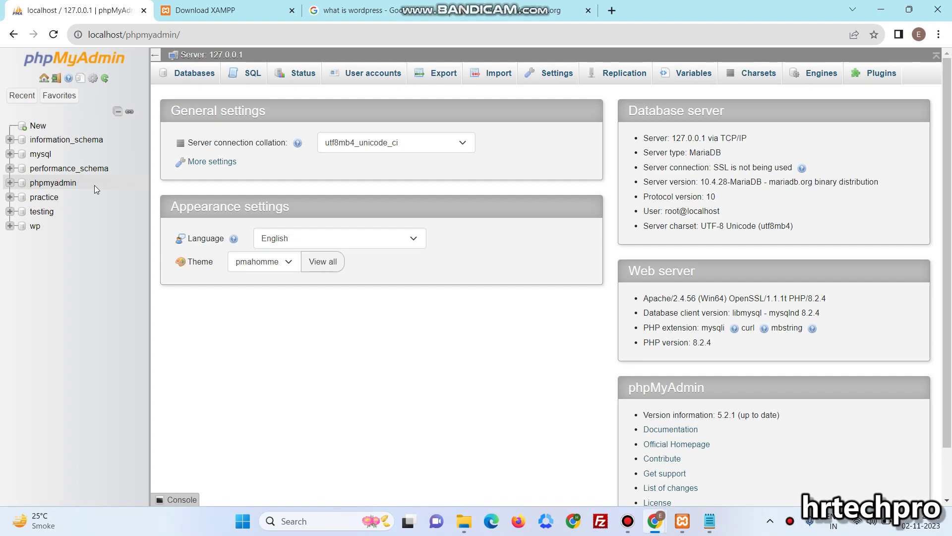
left_click(38, 126)
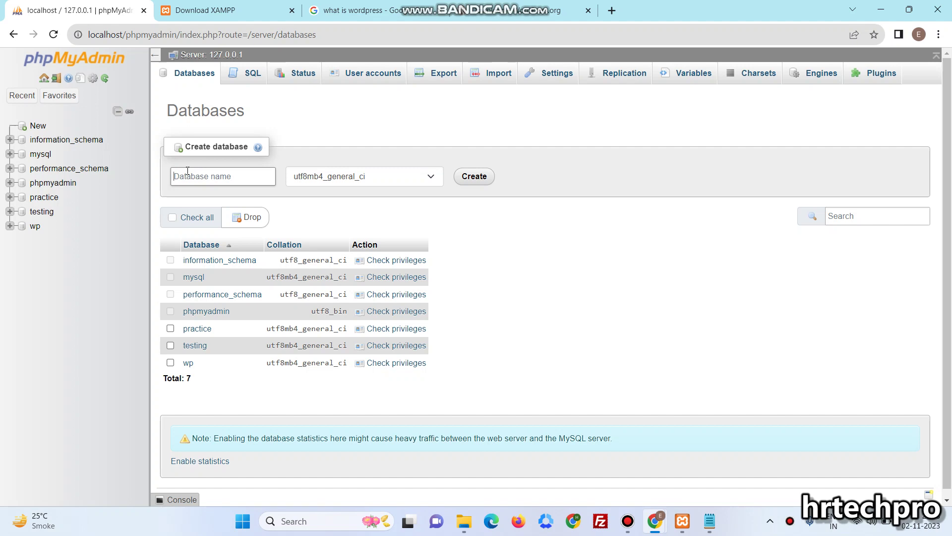
type("sample")
double_click(212, 173)
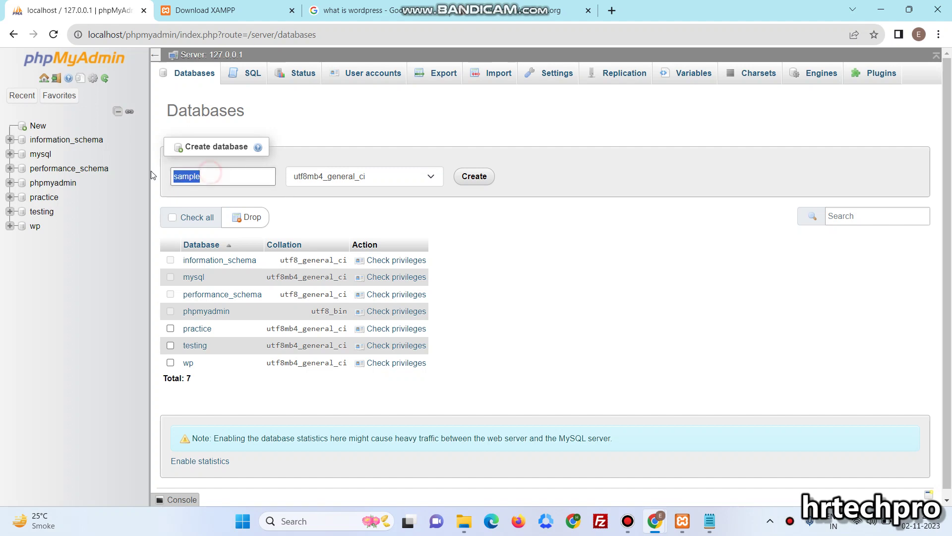
left_click(472, 180)
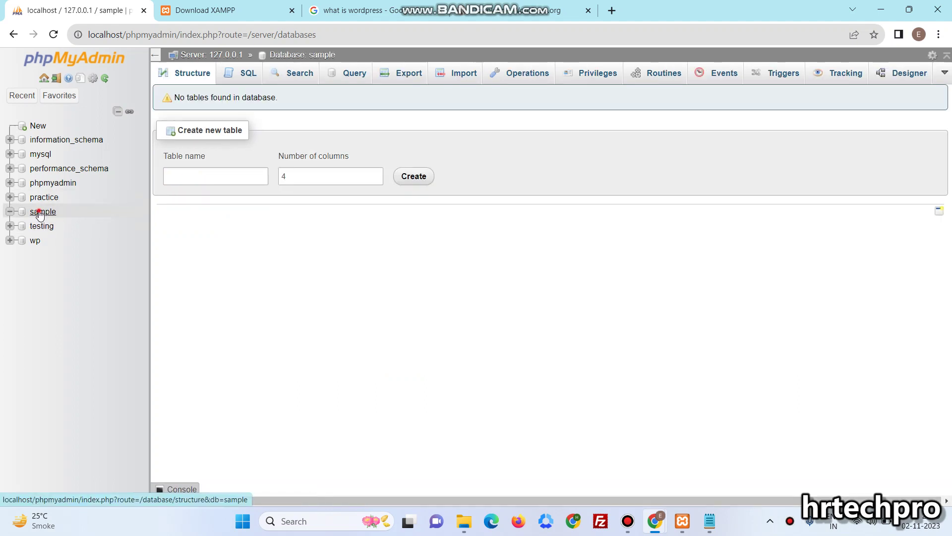
left_click(41, 212)
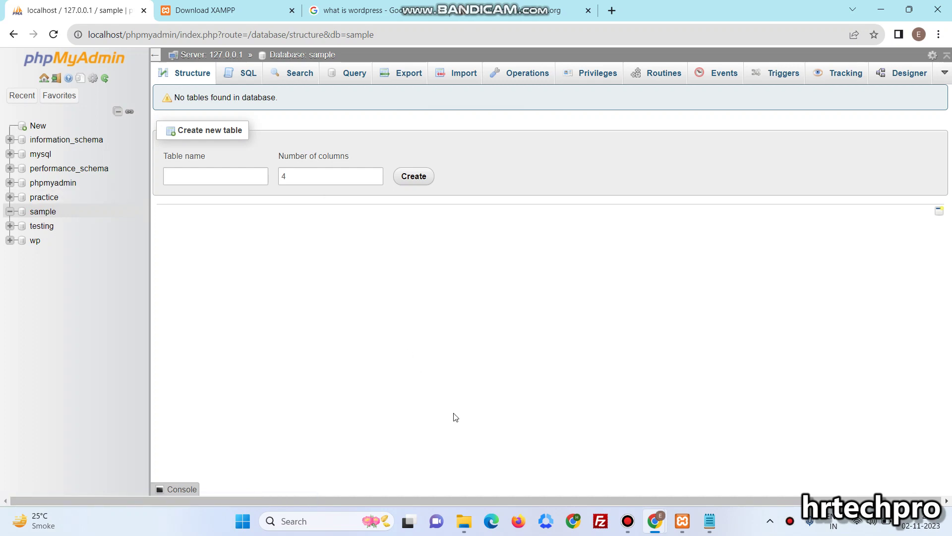
Add a new folder named 'sample' inside htdocs and open it
mouse_move(464, 520)
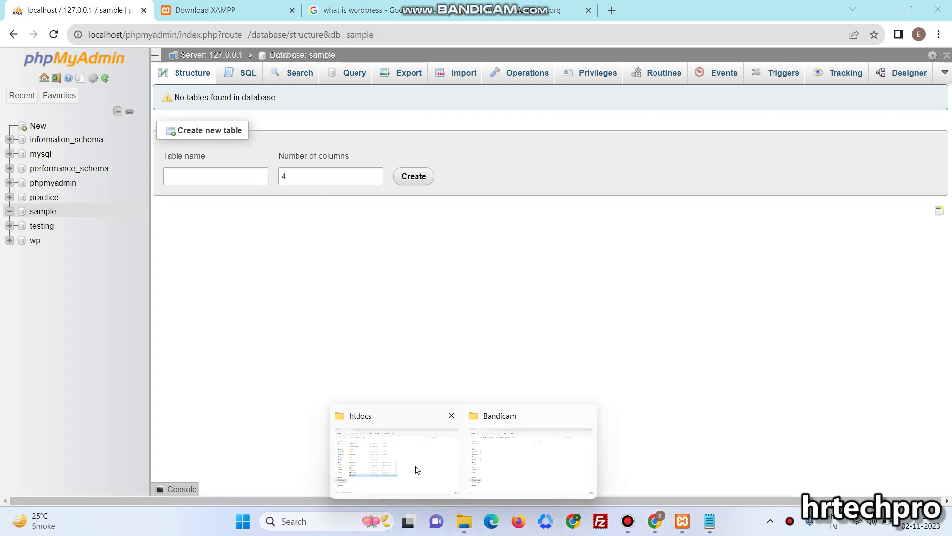
left_click(418, 470)
left_click(720, 327)
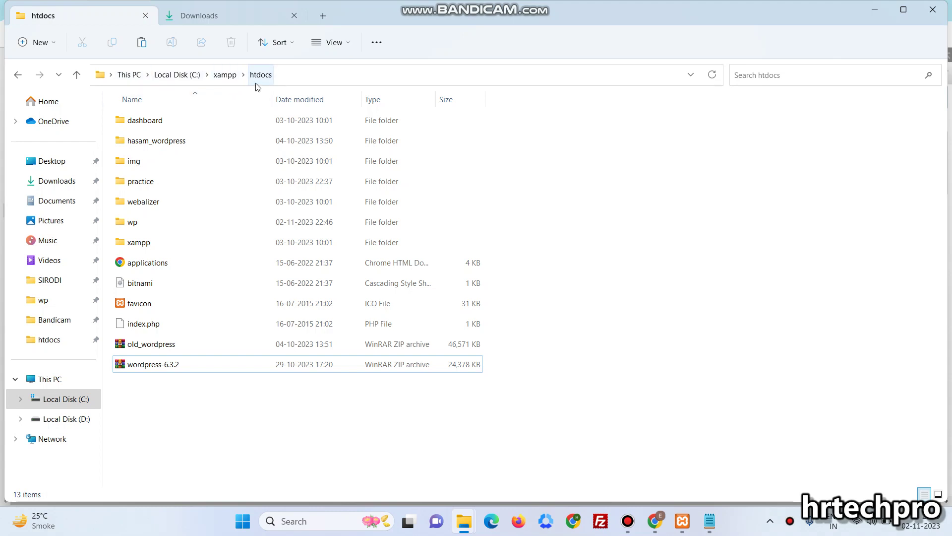
left_click(576, 331)
key("ctrl+shift+n")
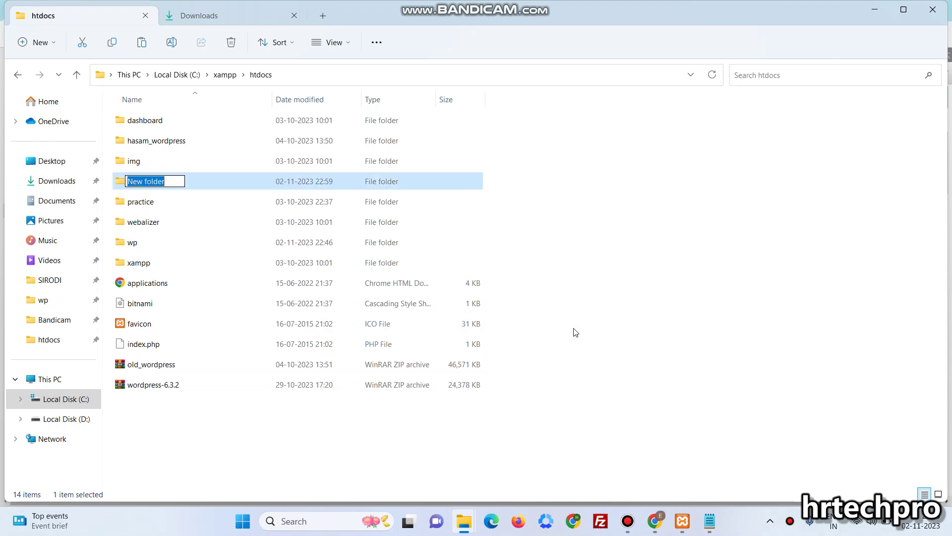
type("sample")
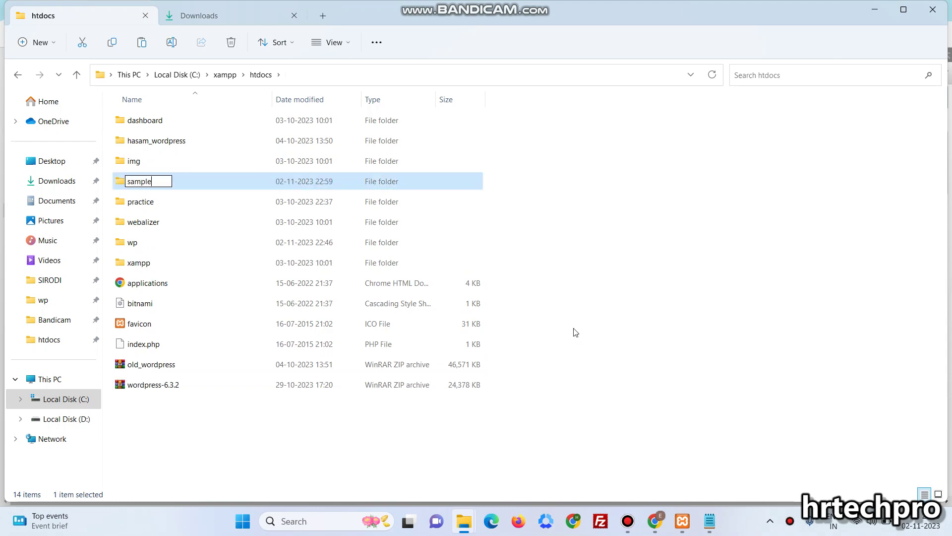
key("Return")
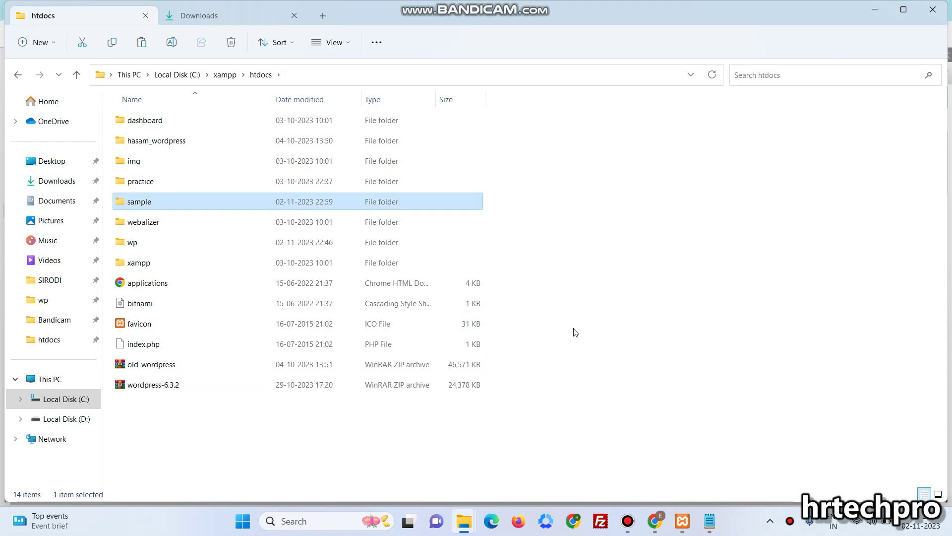
left_click(354, 387)
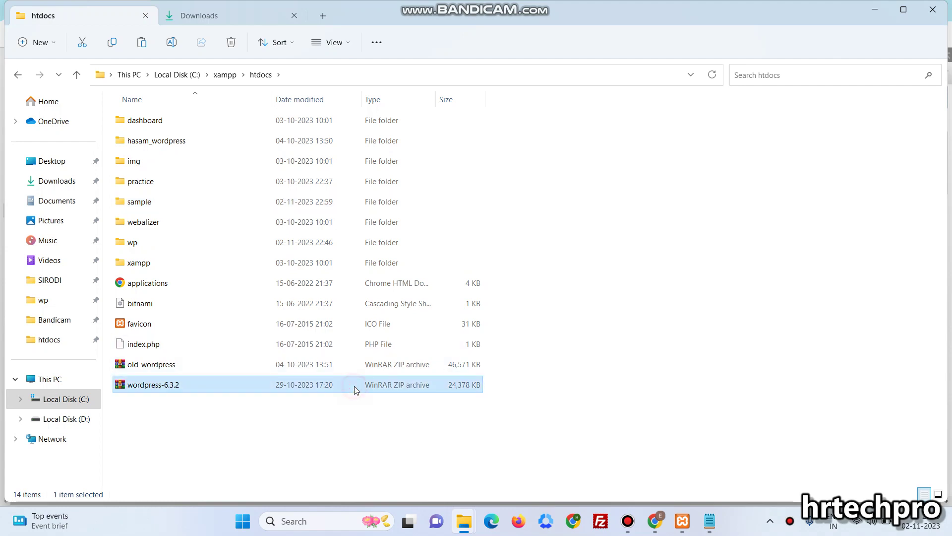
double_click(270, 207)
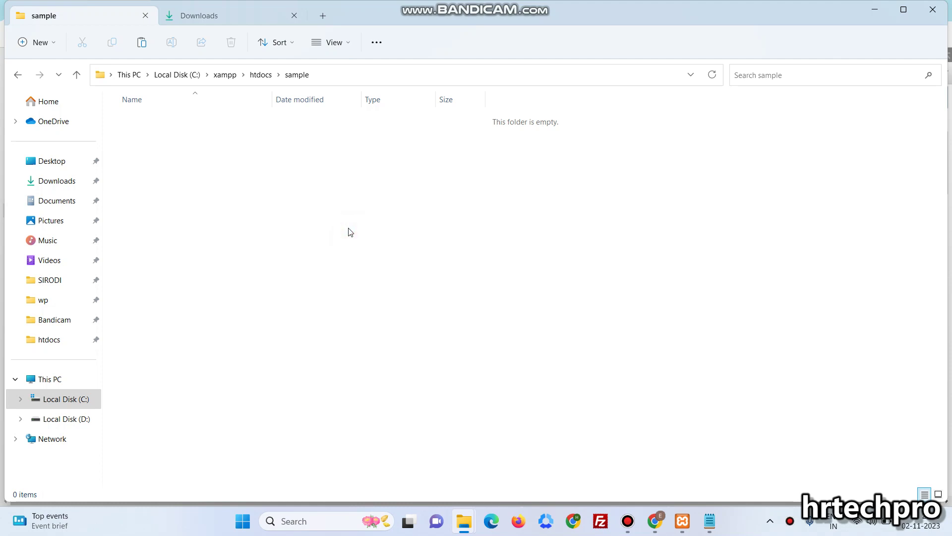
Extract wordpress-6.3.2.zip with WinRAR to C:\xampp\htdocs\sample\wordpress-6.3.2
right_click(340, 120)
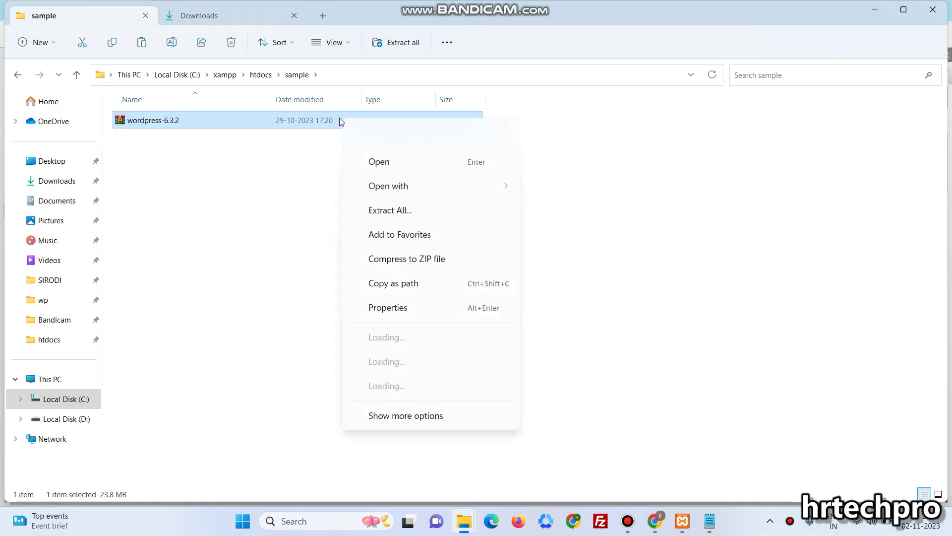
mouse_move(489, 323)
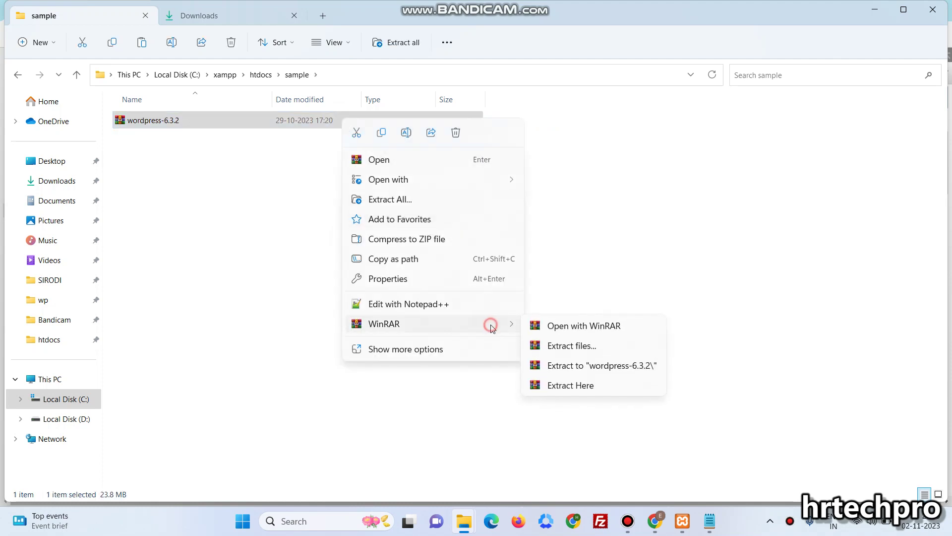
left_click(553, 347)
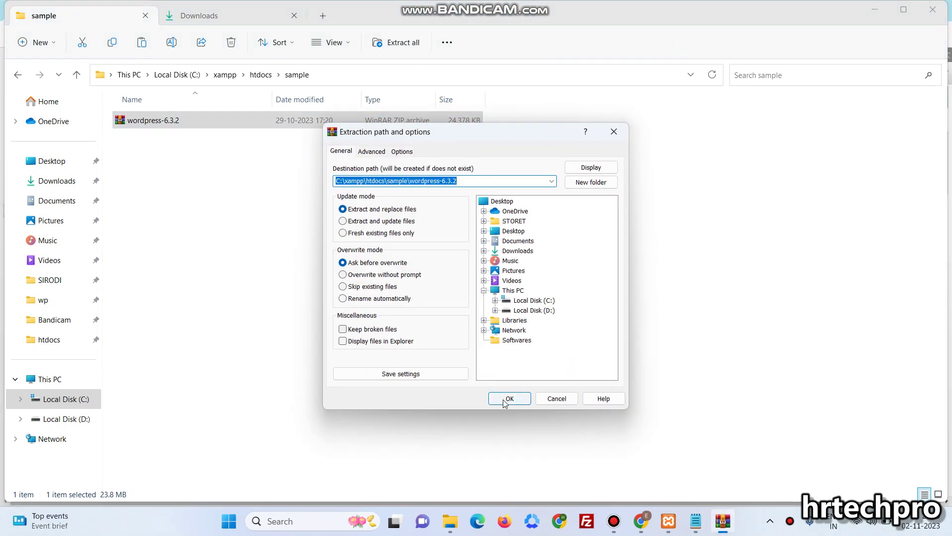
left_click(507, 399)
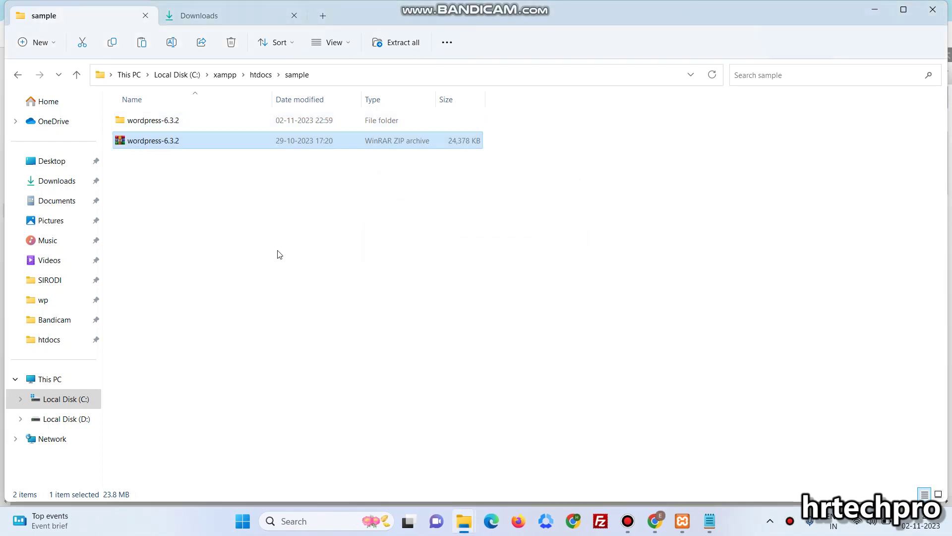
left_click(279, 255)
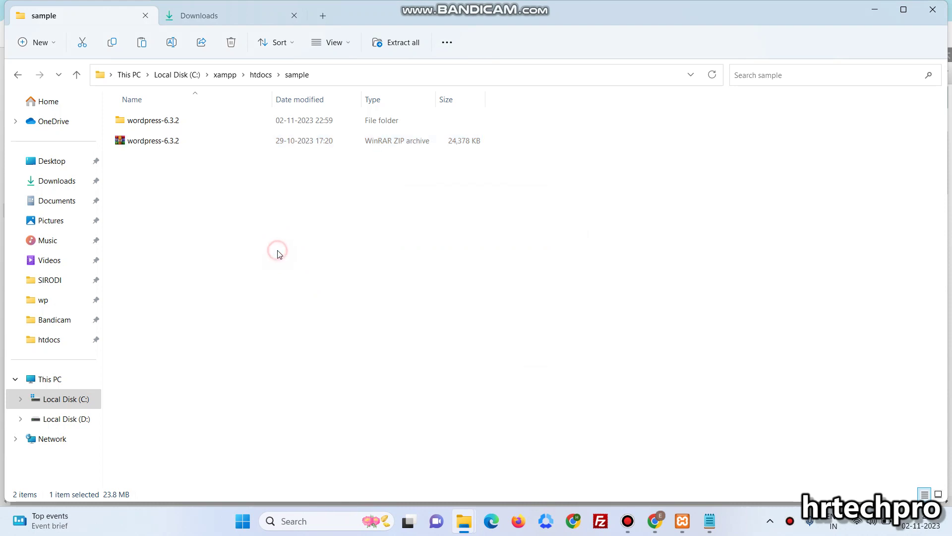
Move all 19 files from wordpress-6.3.2\wordpress up into the sample folder
double_click(252, 129)
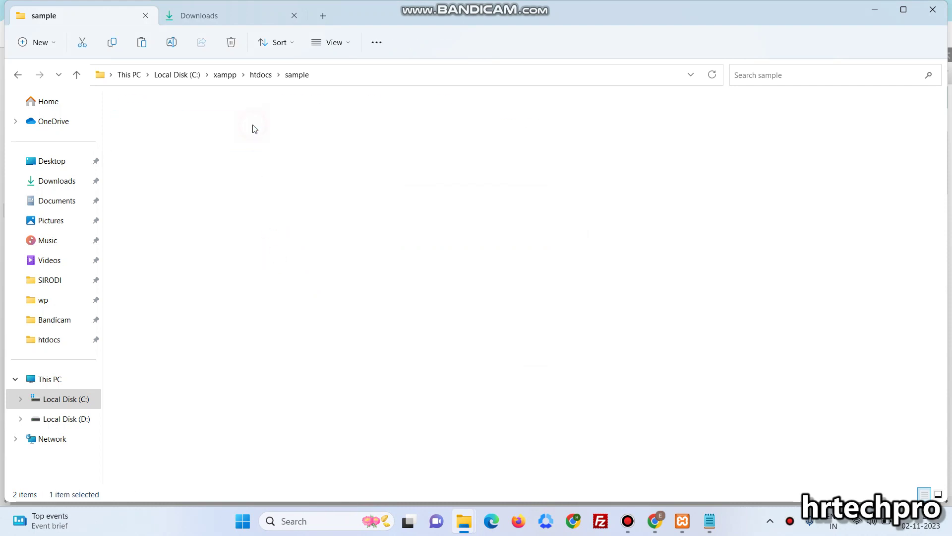
double_click(356, 121)
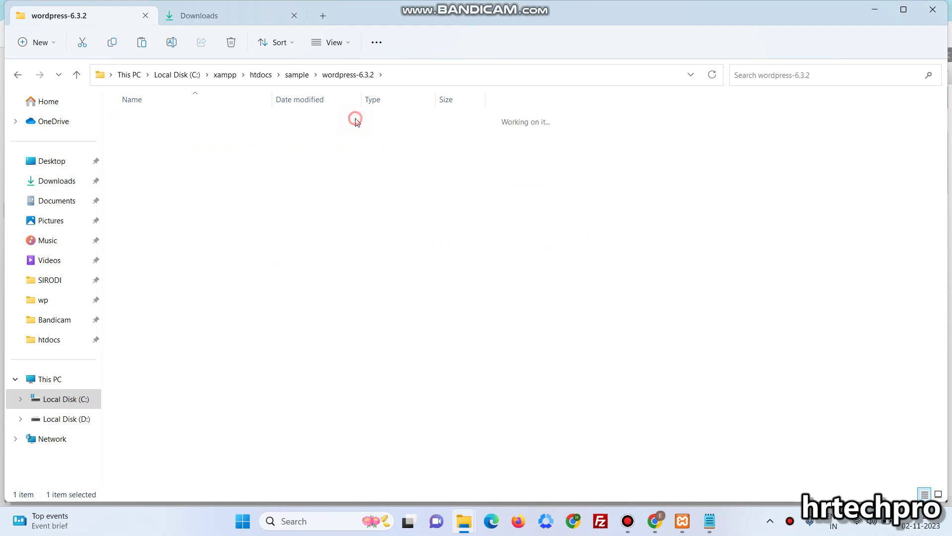
key("ctrl+a")
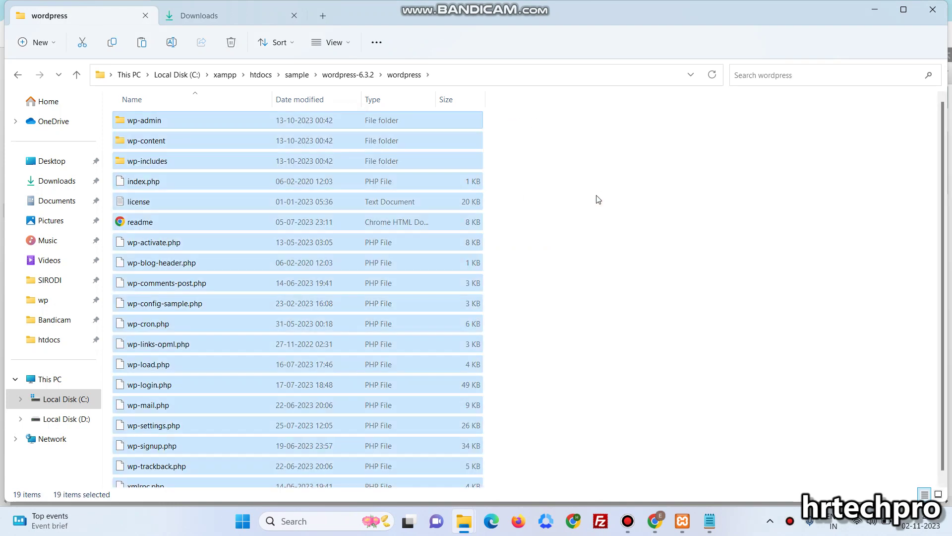
key("ctrl+x")
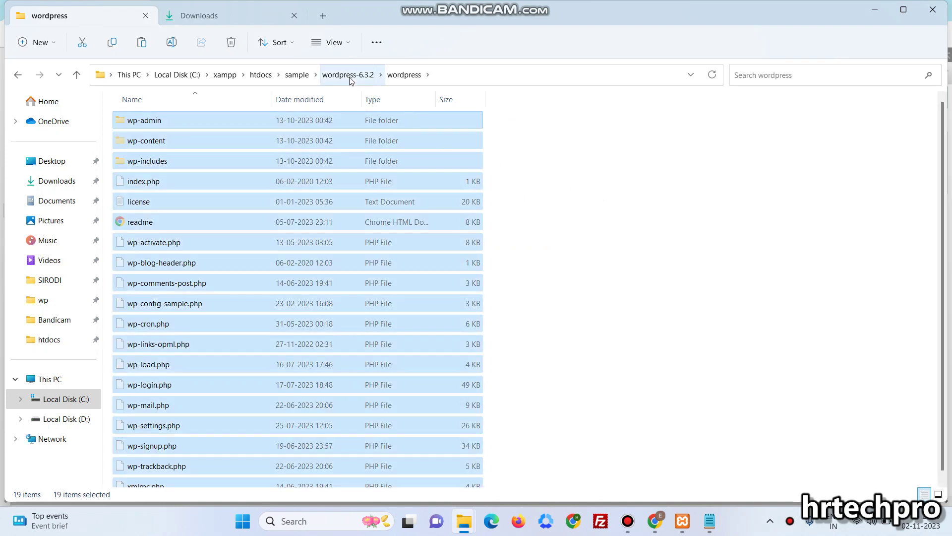
left_click(349, 75)
left_click(296, 75)
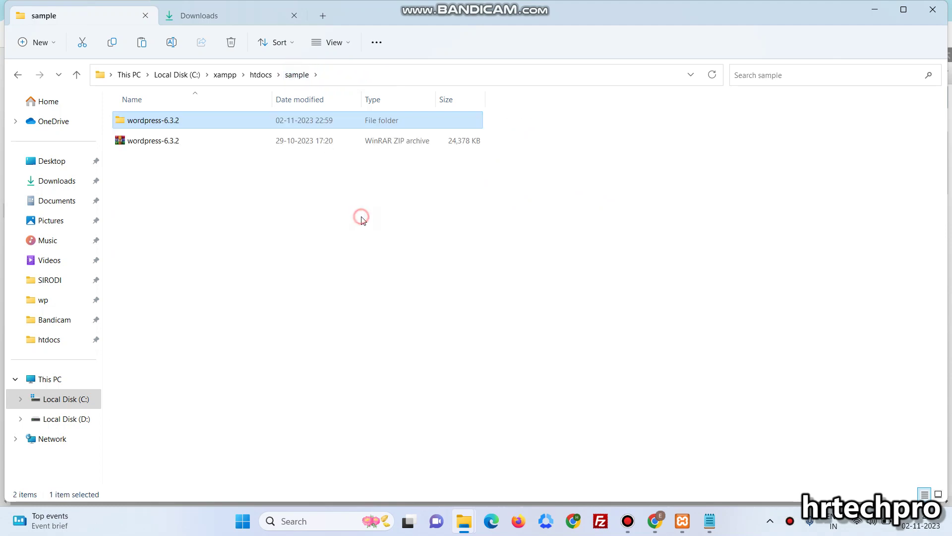
left_click(363, 218)
key("ctrl+v")
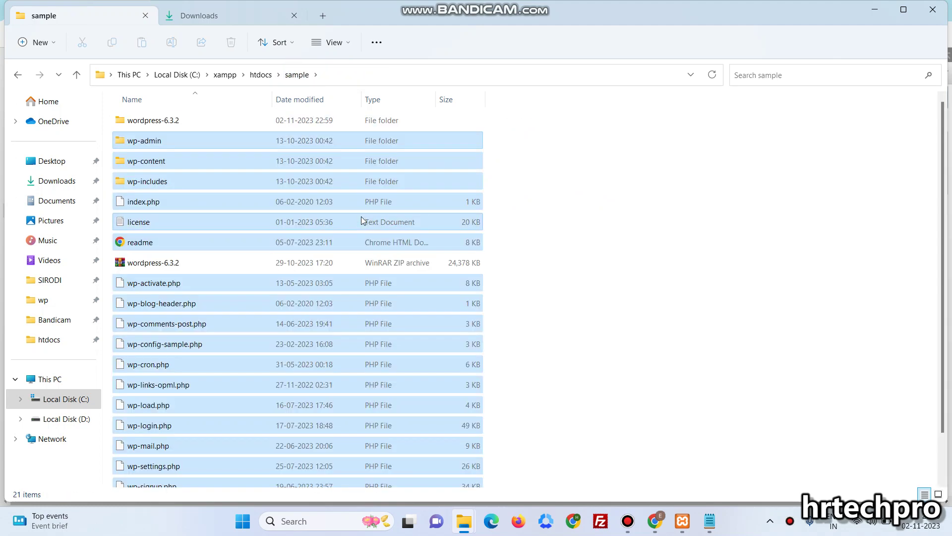
Delete the leftover wordpress-6.3.2 zip archive and wordpress-6.3.2 folder
left_click(325, 267)
key("Delete")
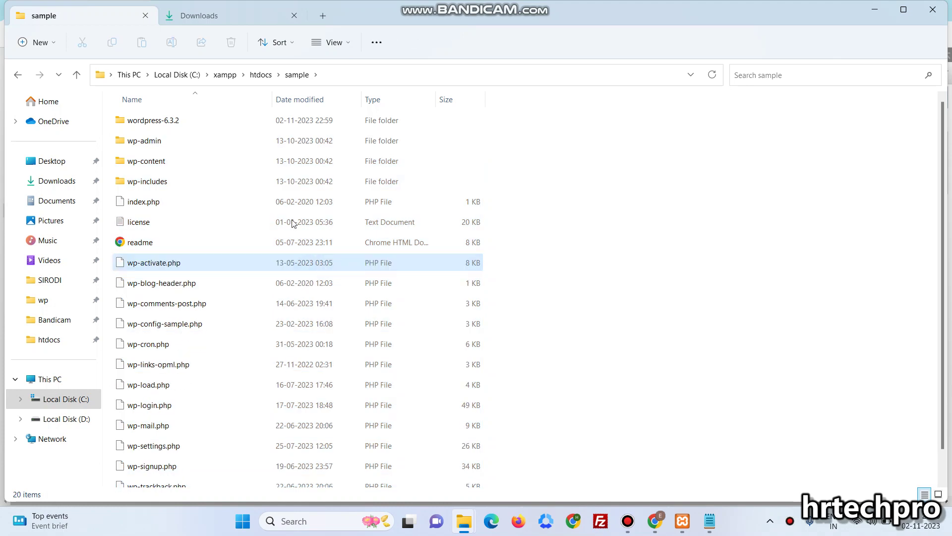
left_click(257, 120)
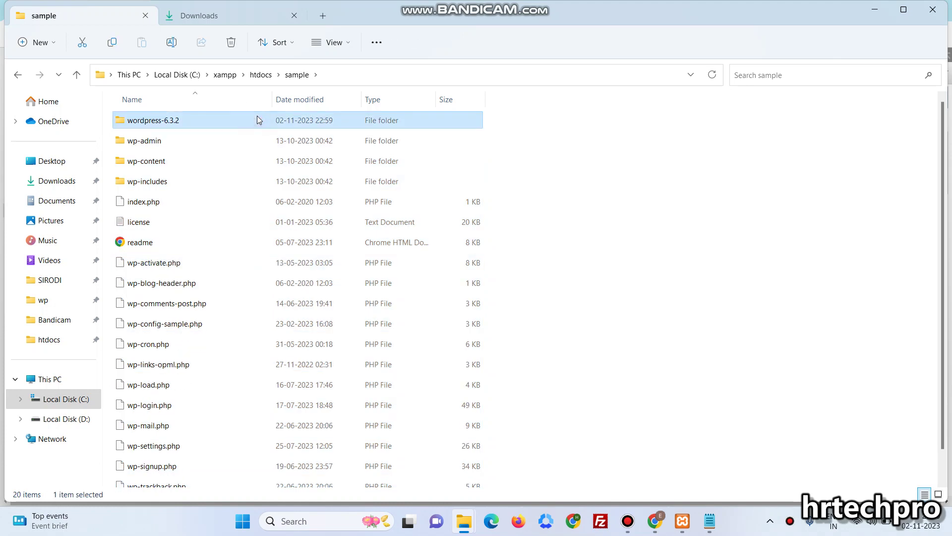
key("Delete")
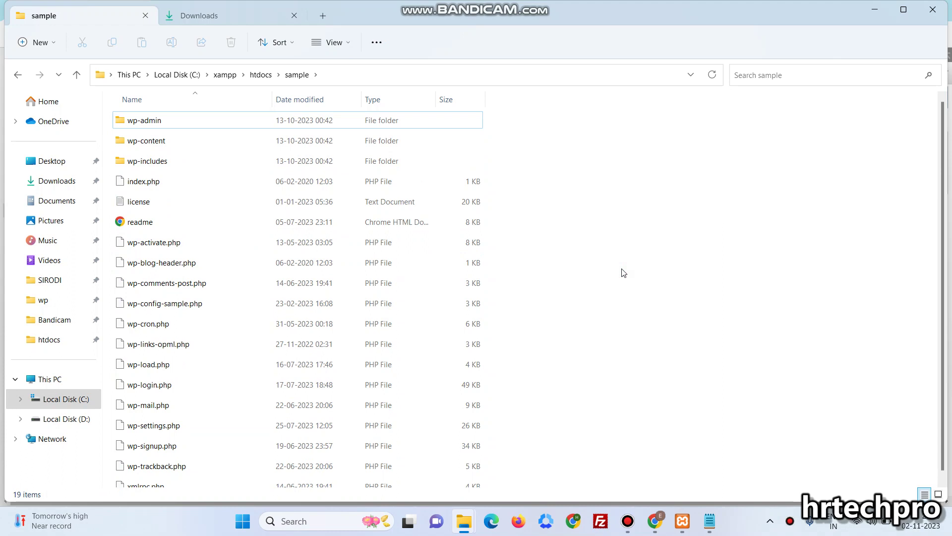
Reopen the sample folder to check index.php and wp-config-sample.php are there
left_click(264, 78)
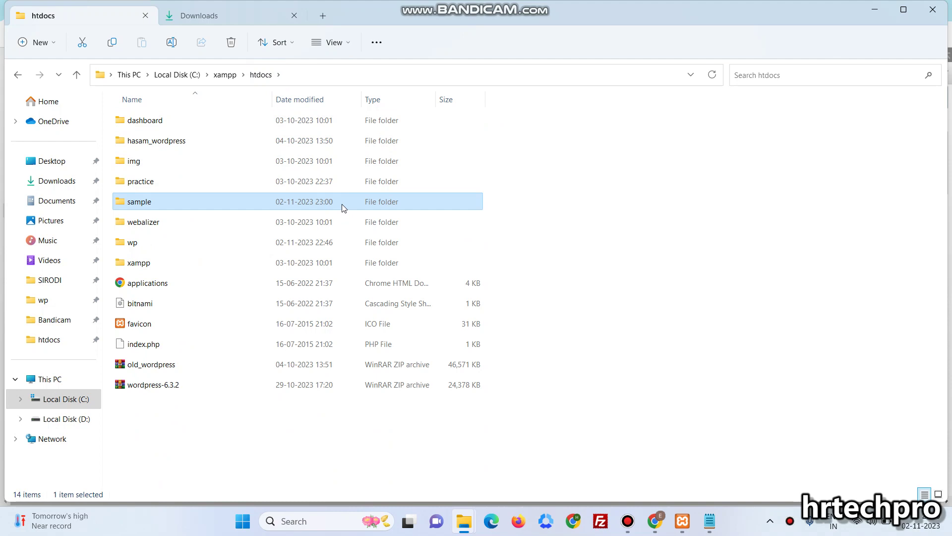
double_click(344, 207)
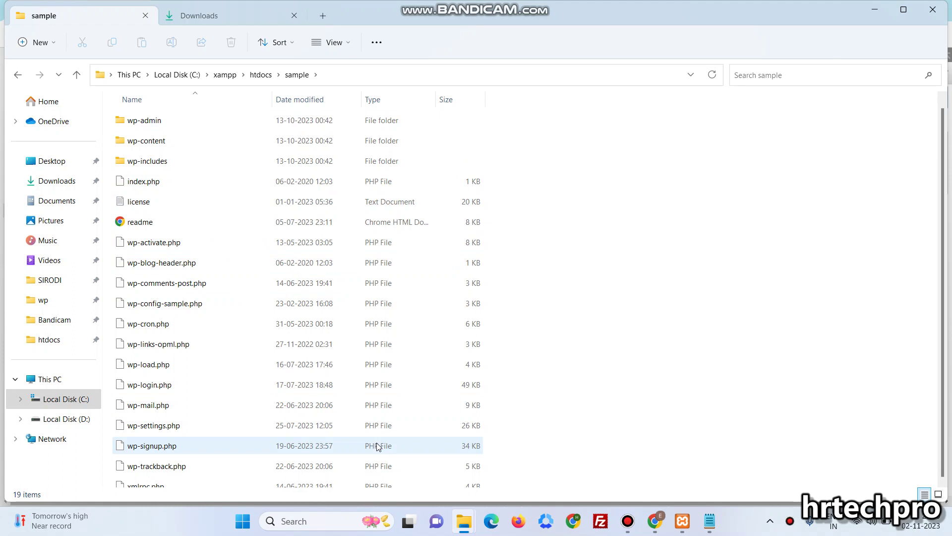
scroll(378, 446, "down", 1)
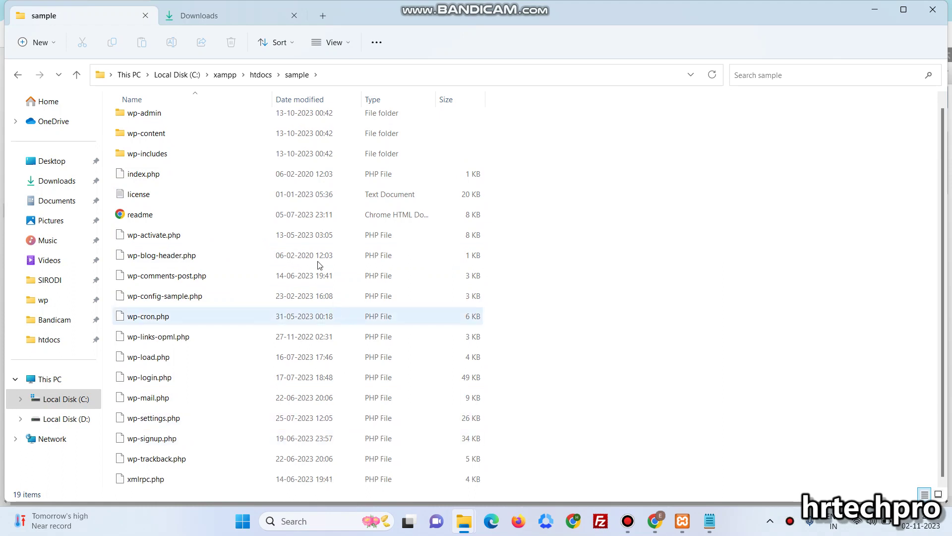
left_click(292, 175)
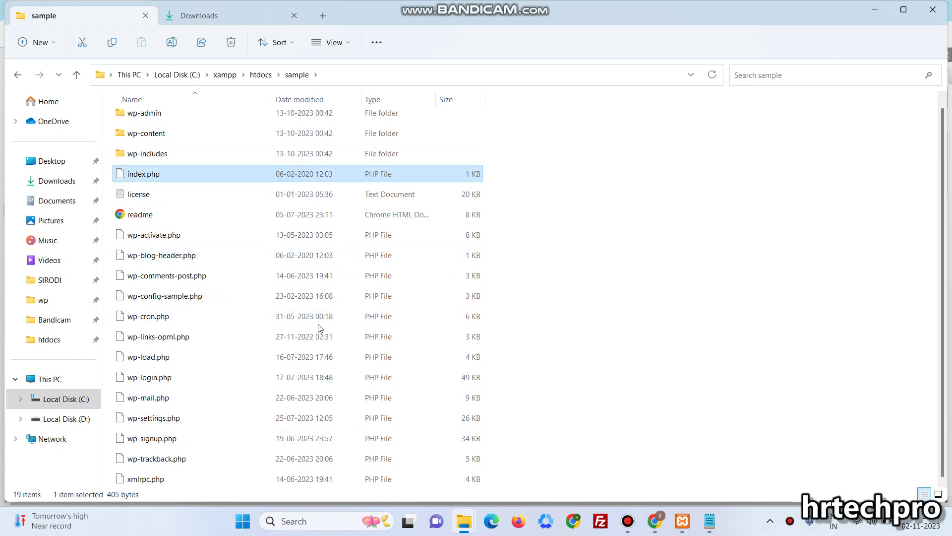
left_click(281, 297)
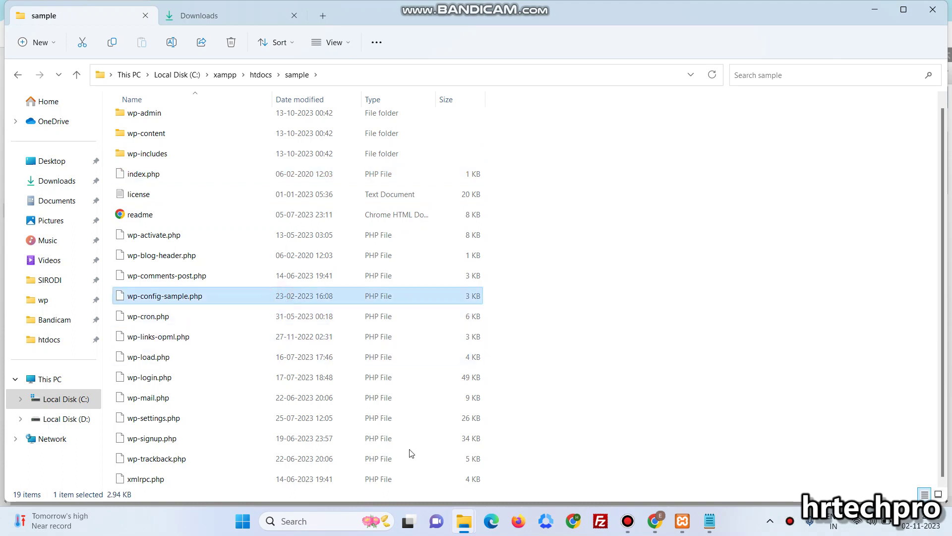
Load localhost/sample in a new Chrome tab to reach WordPress's language selection page
mouse_move(654, 520)
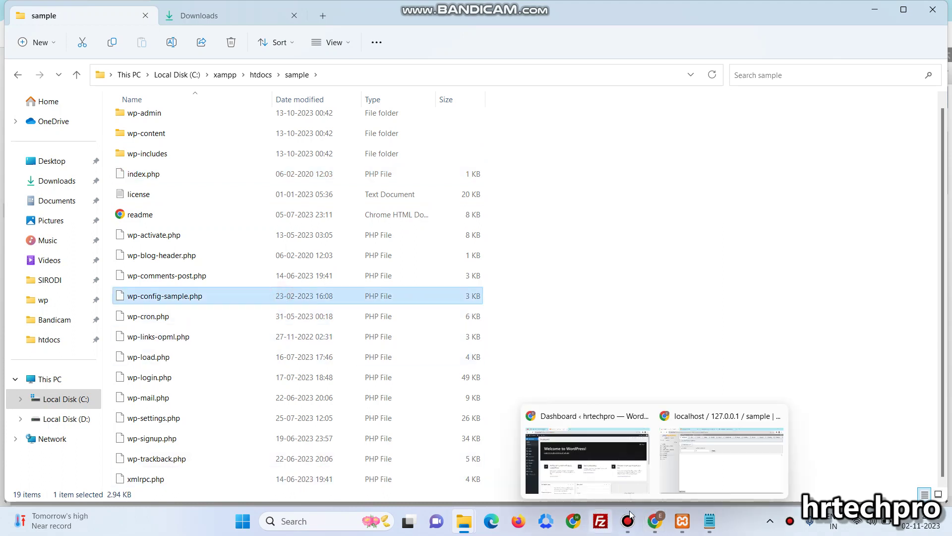
left_click(699, 463)
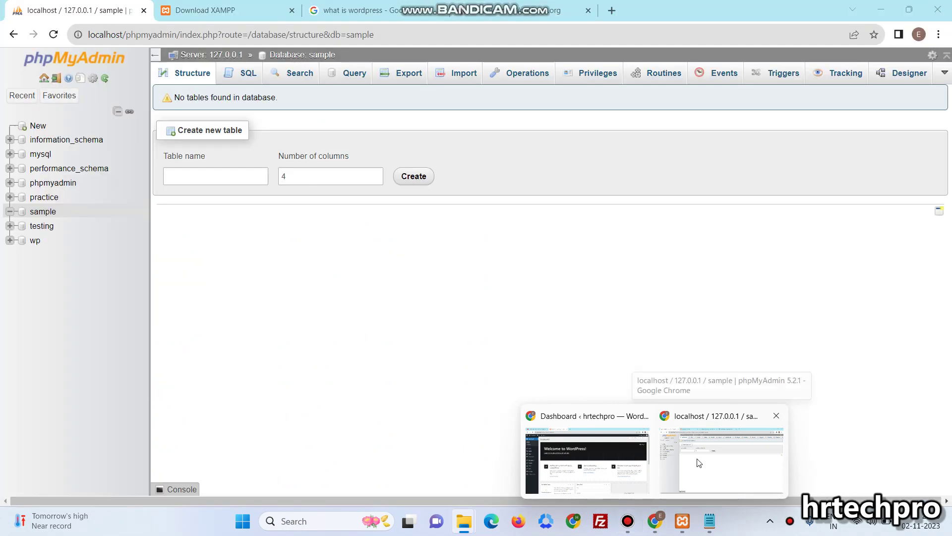
left_click(250, 6)
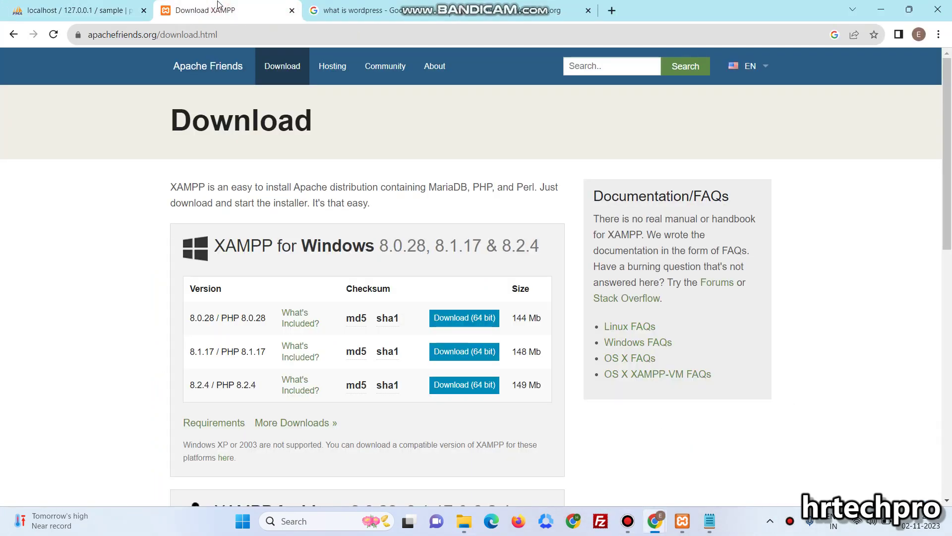
left_click(502, 5)
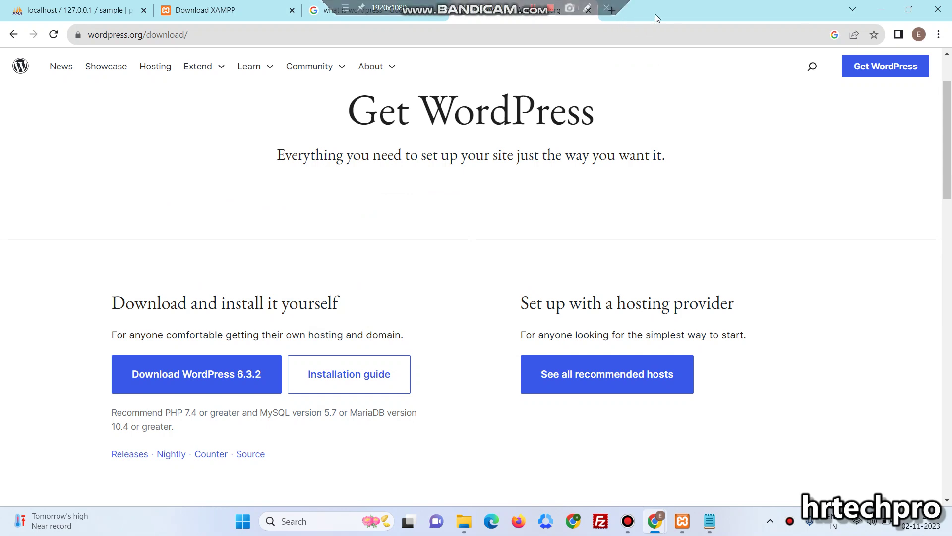
left_click(613, 10)
type("lo")
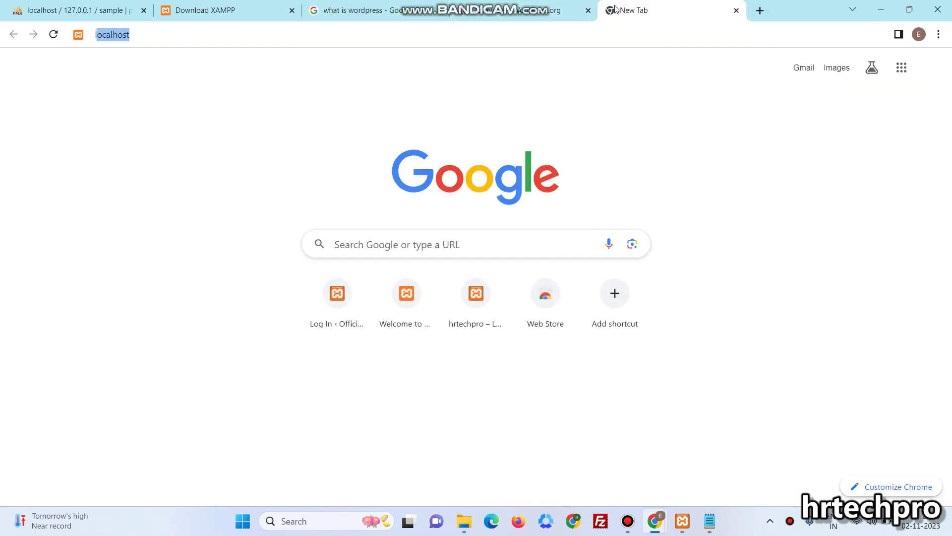
type("calhost")
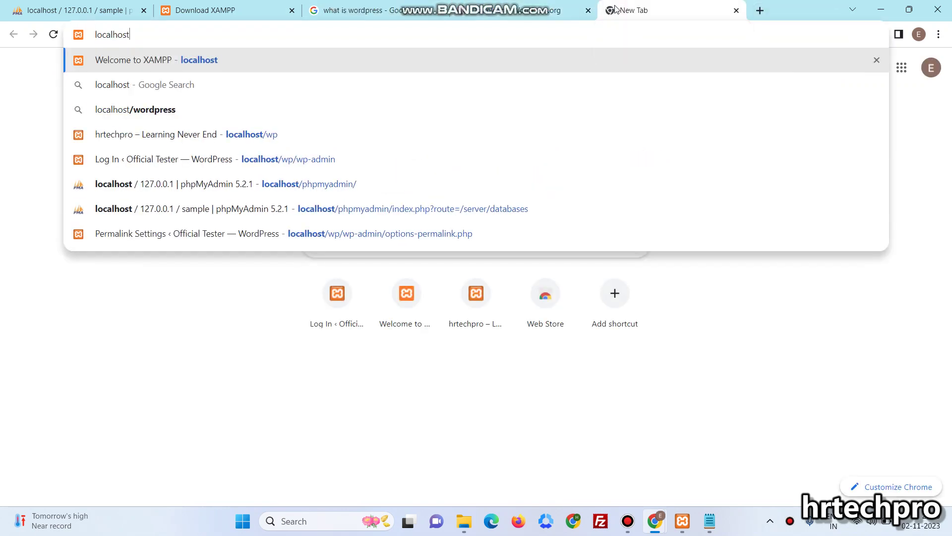
type("/sam")
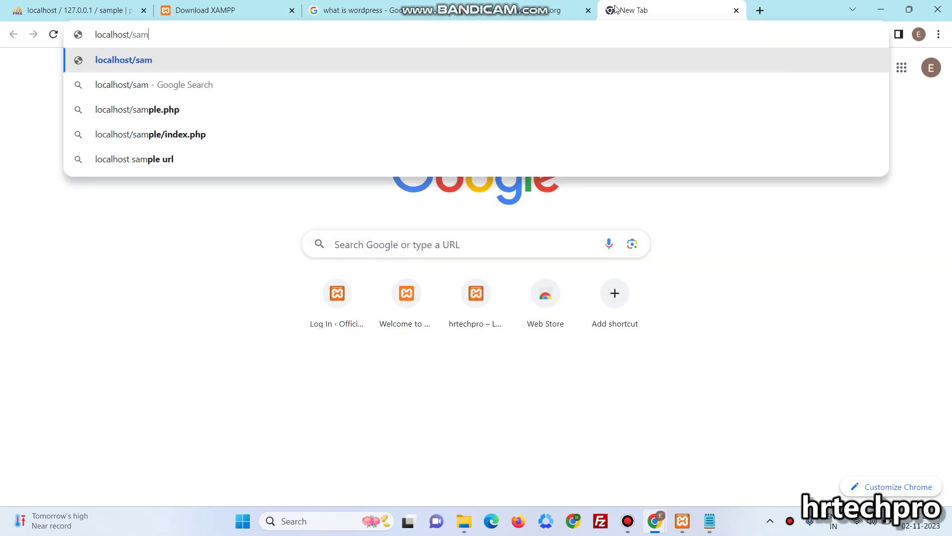
type("ple")
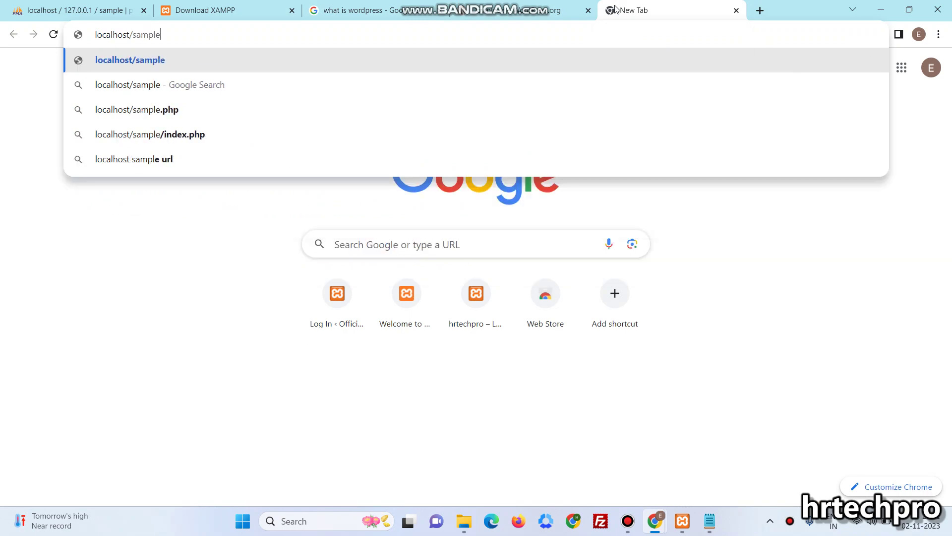
key("Return")
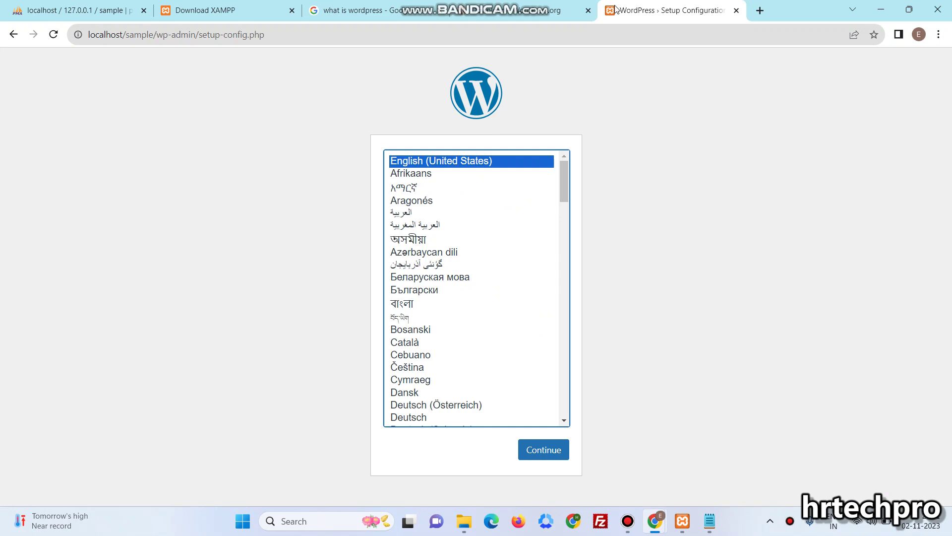
Confirm the sample database is still empty, then continue WordPress setup in English (United States)
left_click_drag(17, 7, 496, 5)
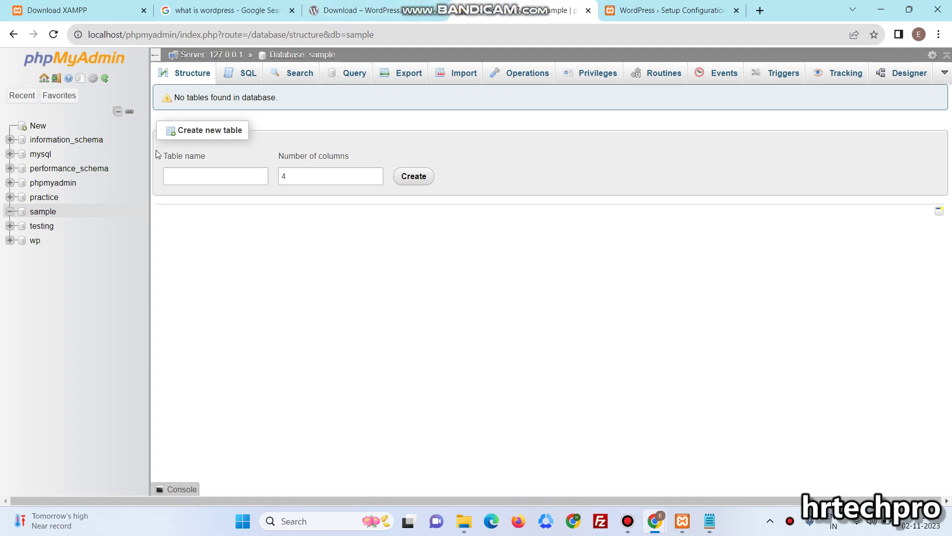
left_click(49, 215)
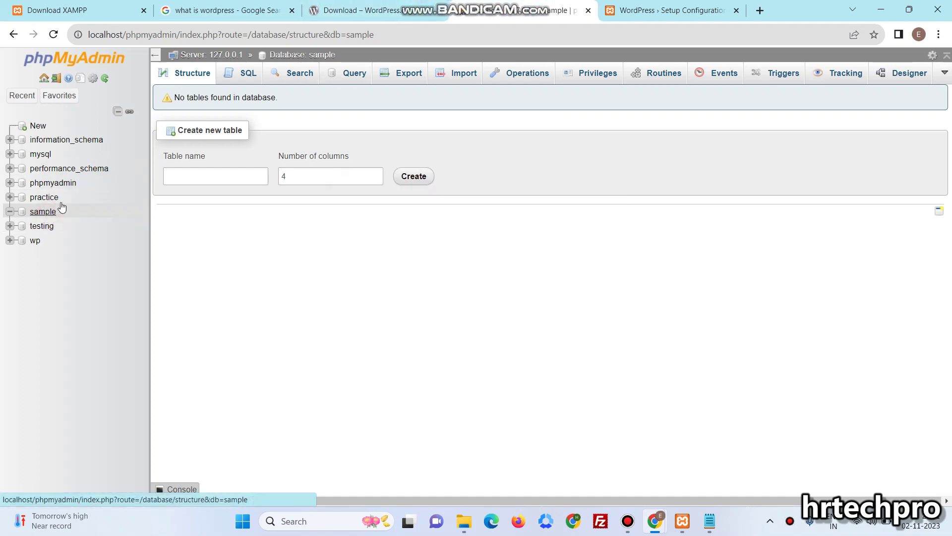
left_click(664, 6)
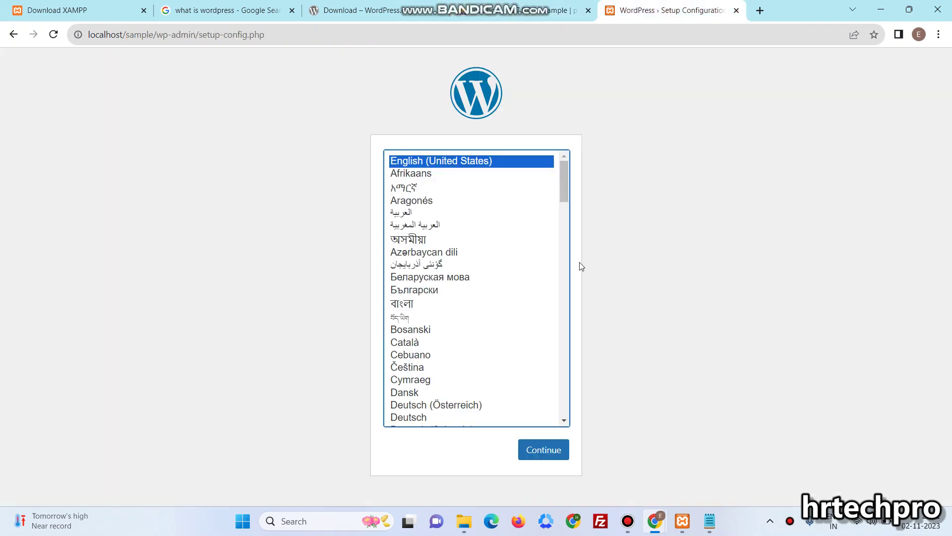
left_click(547, 448)
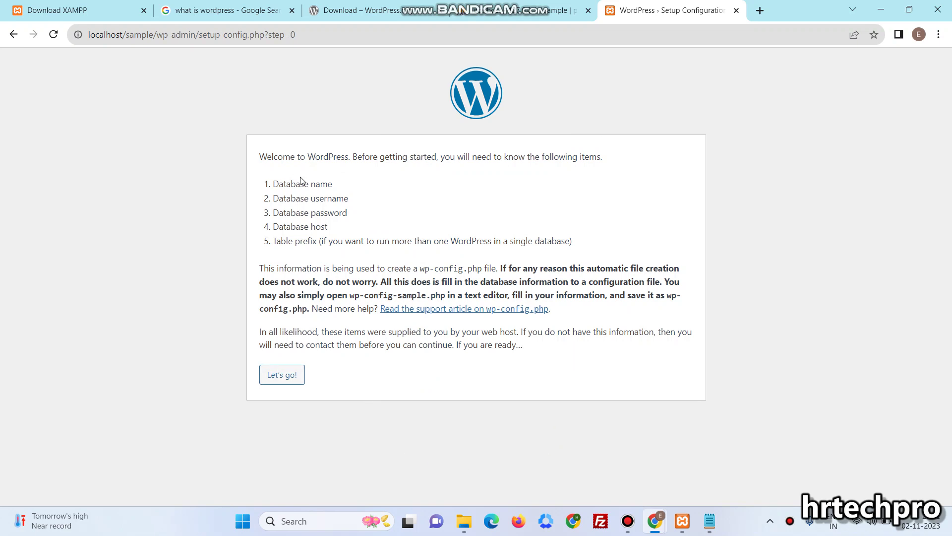
left_click_drag(300, 188, 320, 188)
Enter 'sample' as the database name and clear the autofilled username and password
left_click(276, 382)
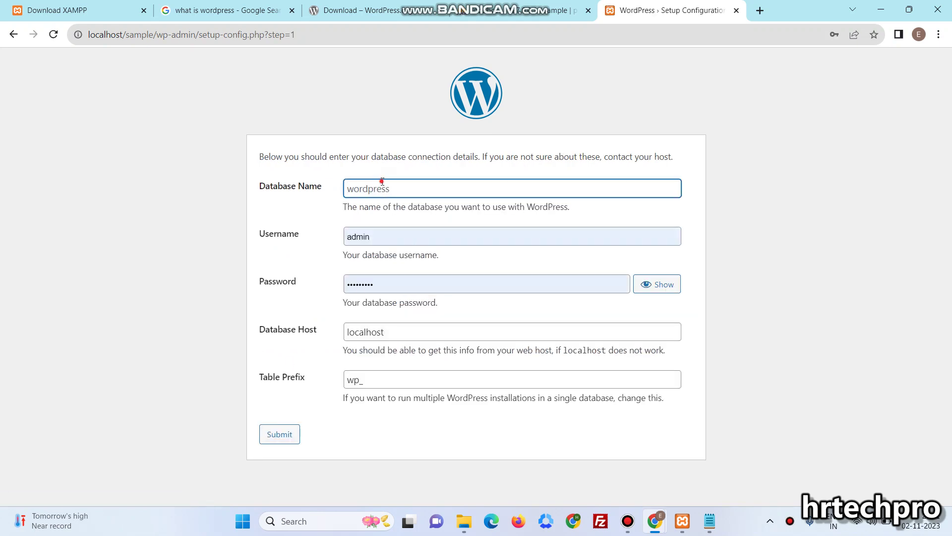
left_click(382, 182)
type("sample")
left_click(390, 238)
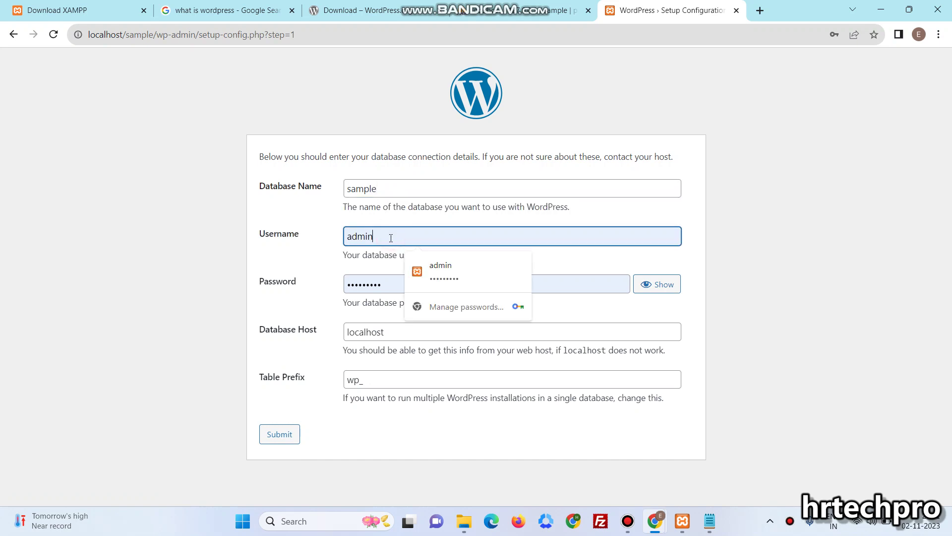
key("ctrl+a")
key("BackSpace")
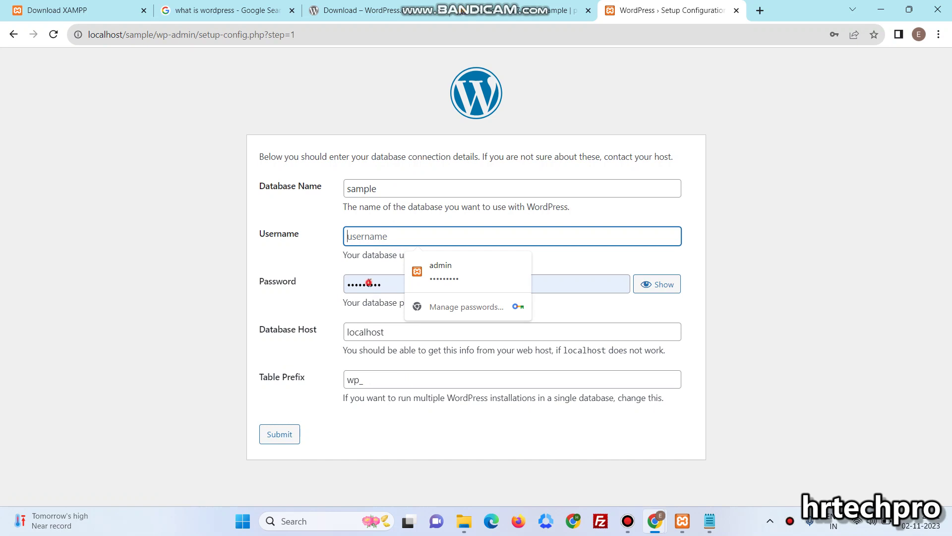
left_click(369, 285)
key("ctrl+a")
key("BackSpace")
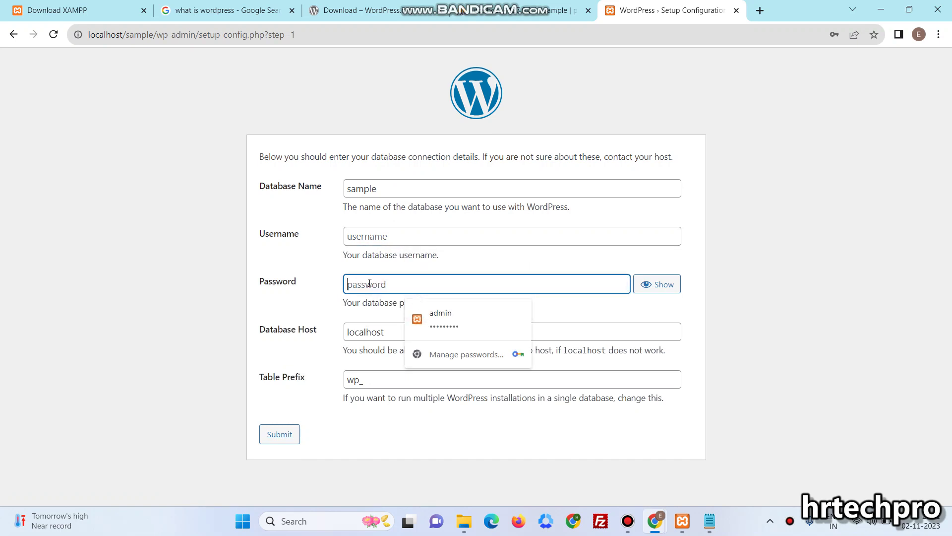
Check the sample database in phpMyAdmin, then submit the form with blank username and password
left_click(496, 10)
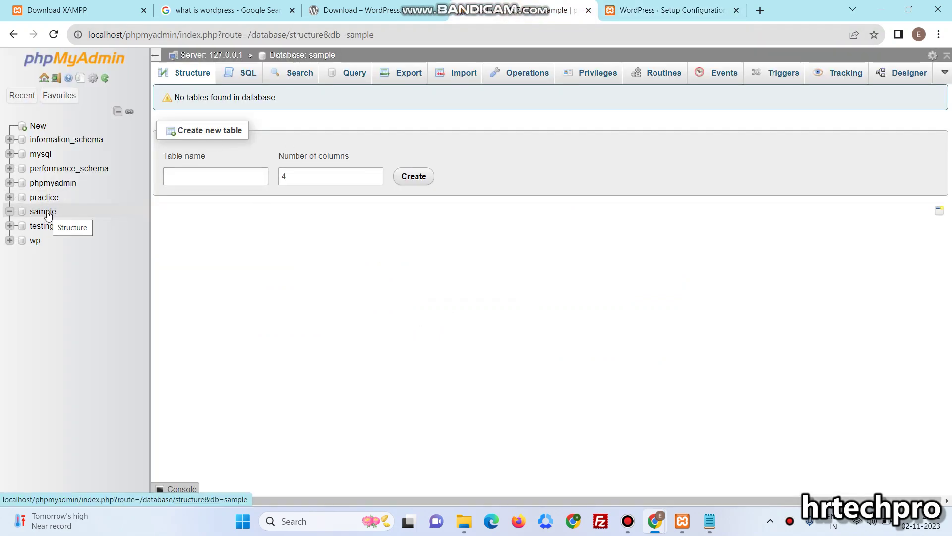
left_click(673, 5)
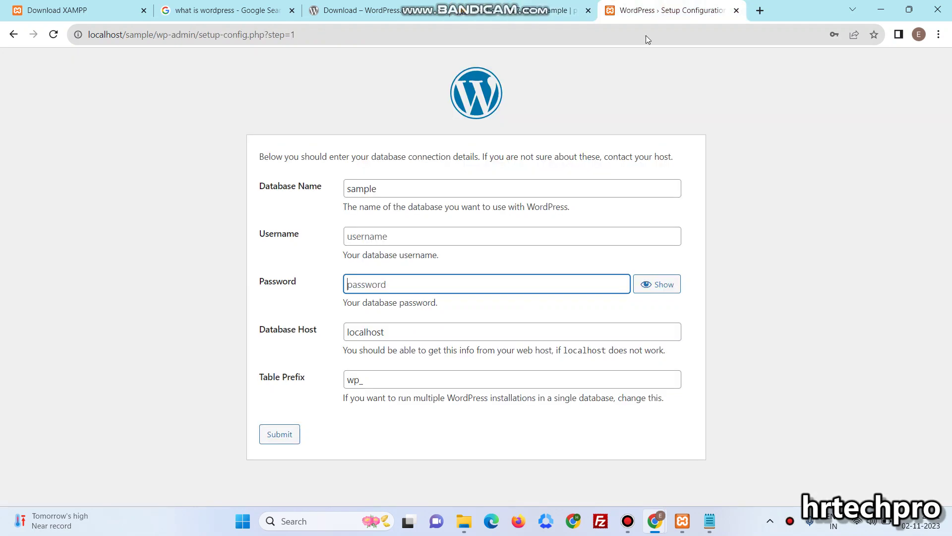
left_click(410, 240)
left_click(374, 284)
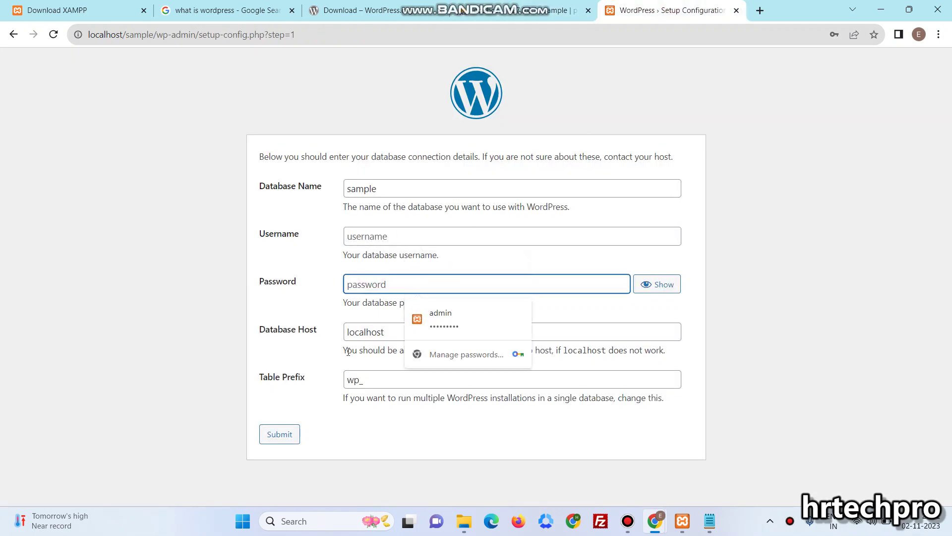
left_click(368, 333)
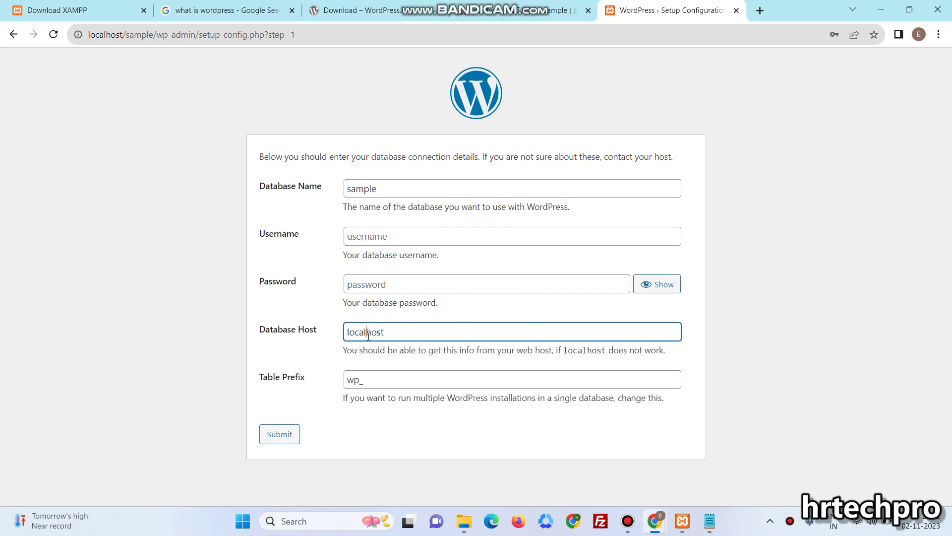
left_click(384, 382)
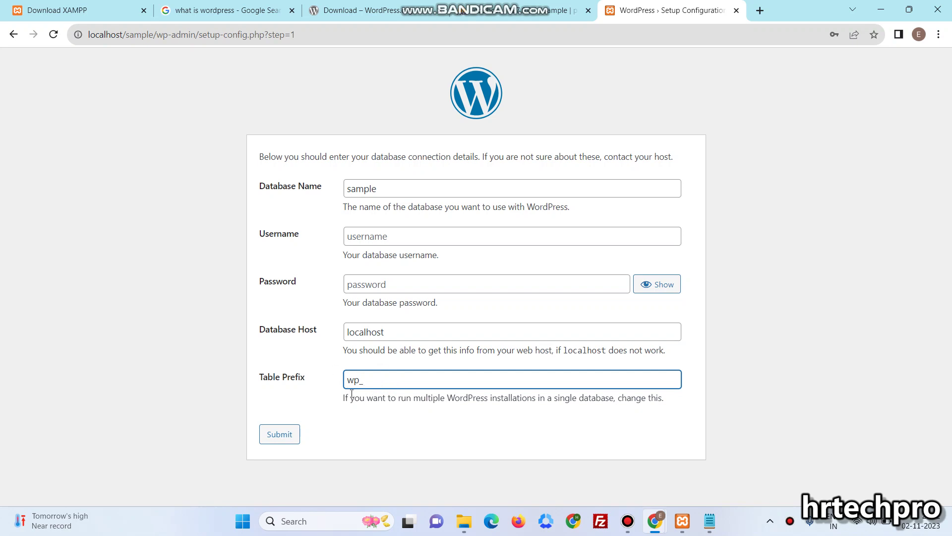
left_click(280, 435)
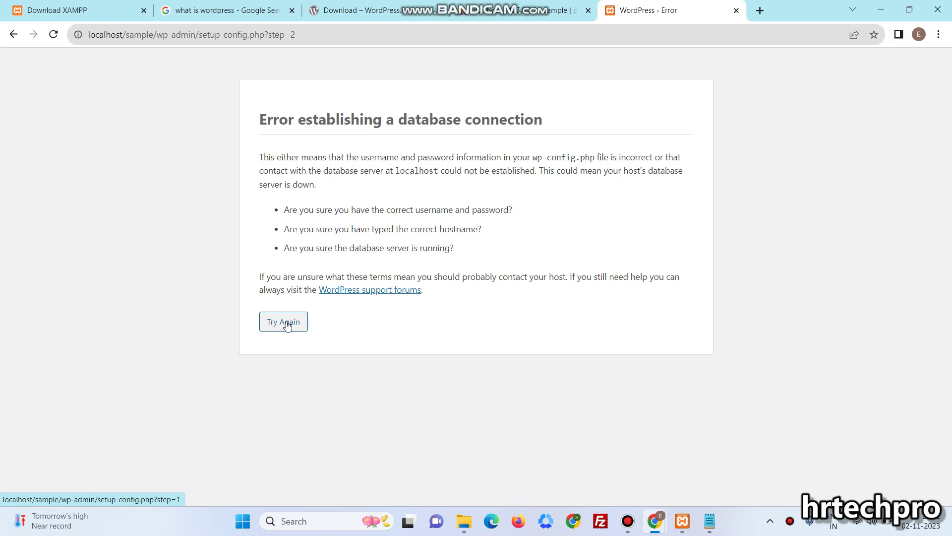
Resubmit the database details with username root and no password, then run the installation
left_click(286, 323)
left_click(397, 237)
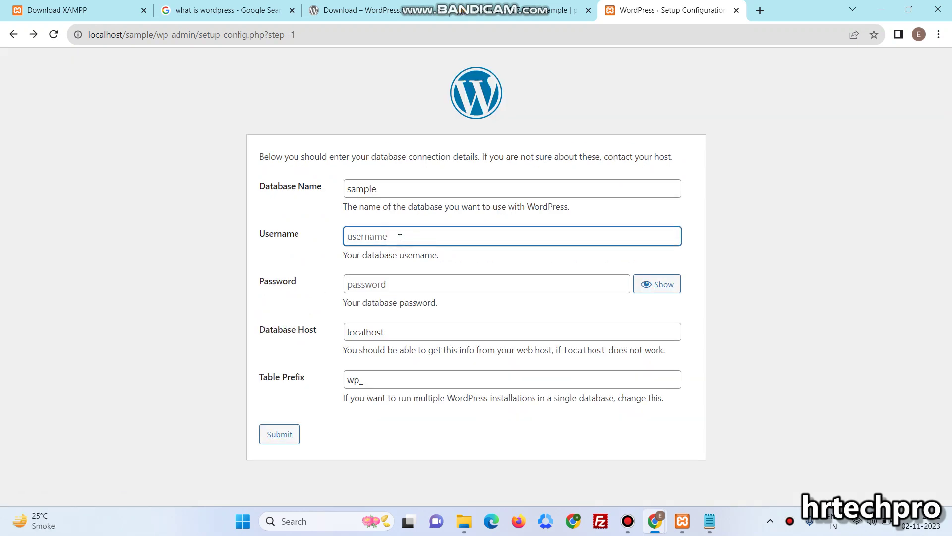
type("root")
left_click(392, 290)
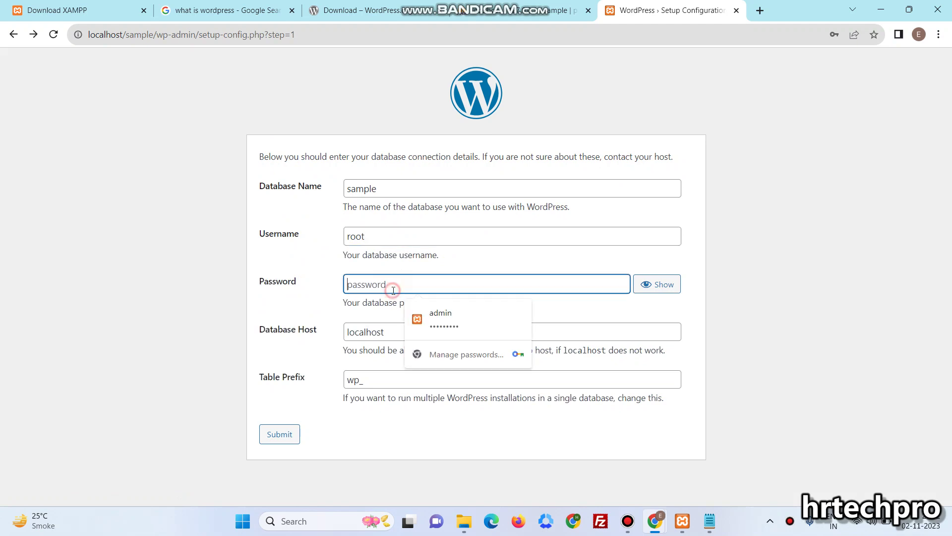
left_click(277, 439)
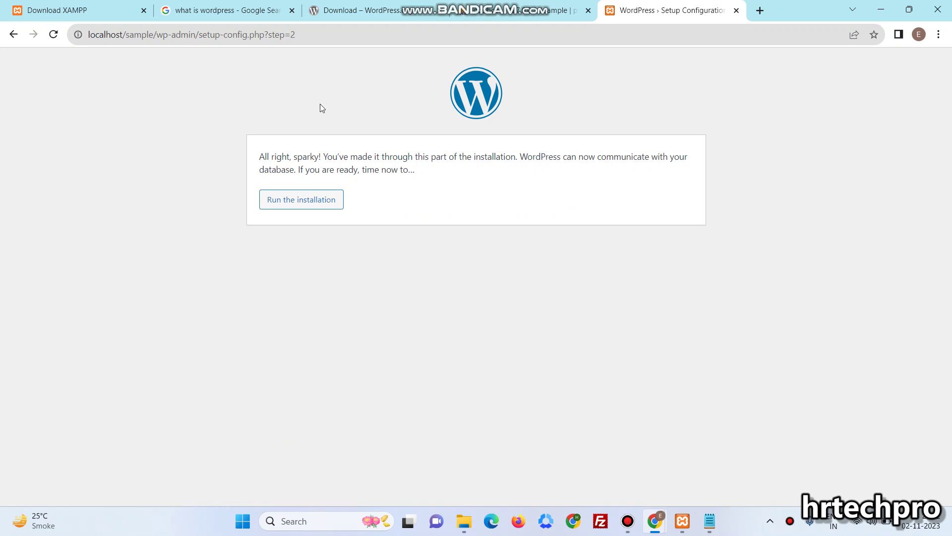
double_click(261, 157)
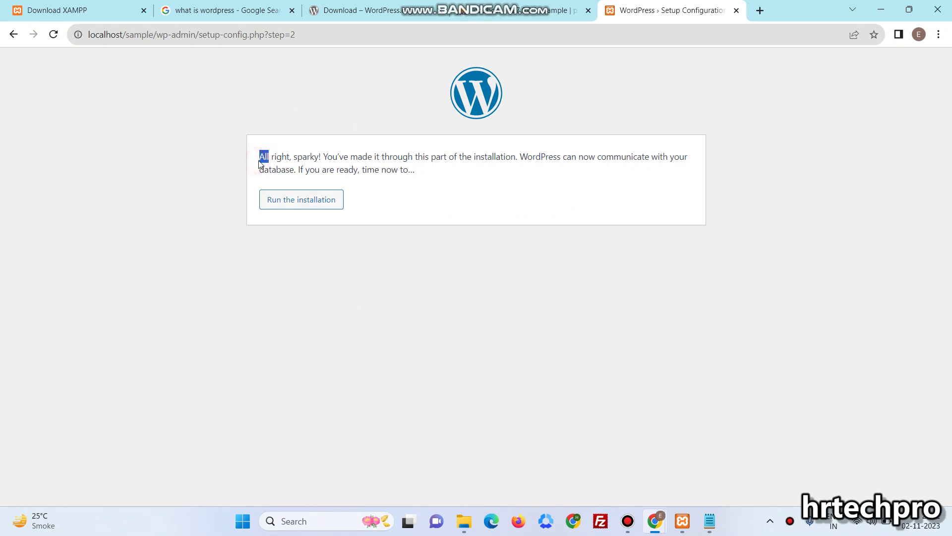
left_click(293, 200)
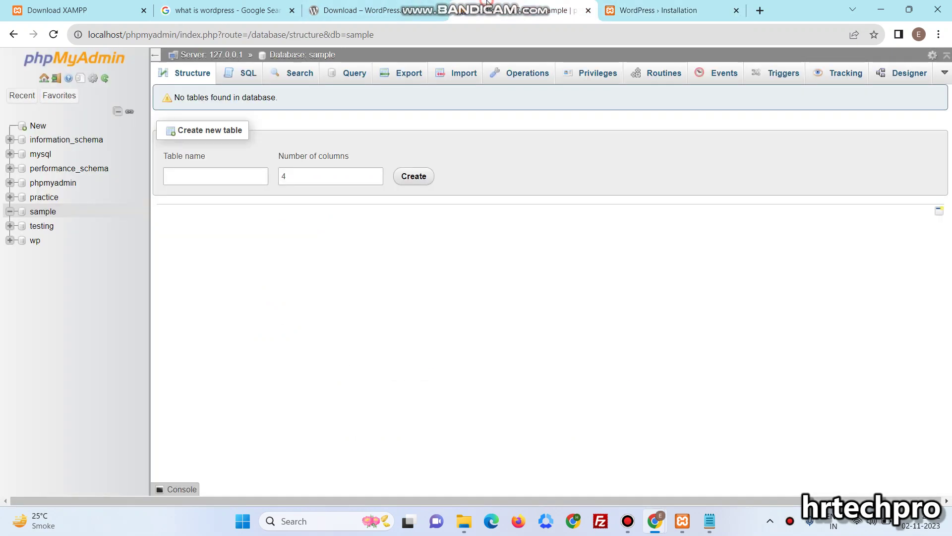
Reload the sample database's tables in phpMyAdmin, then enter site title 'Sample'
left_click(501, 10)
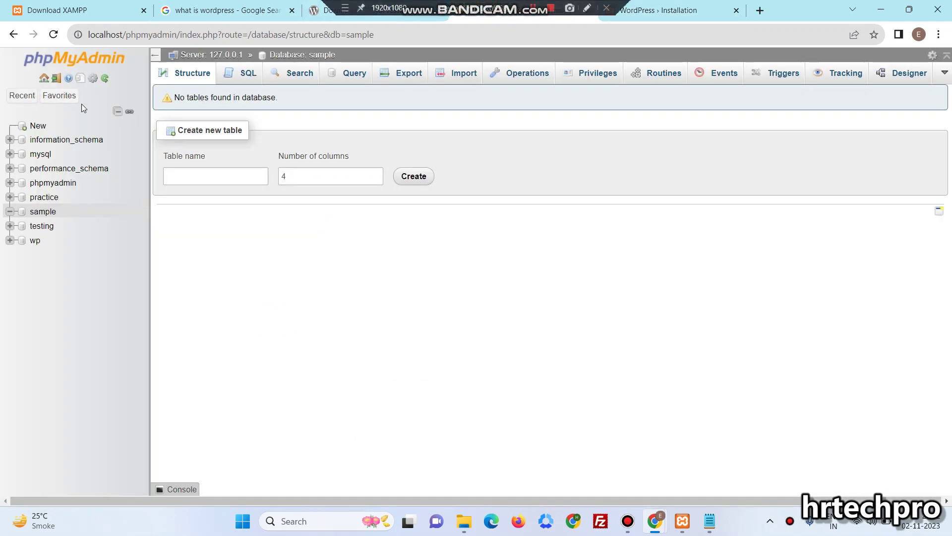
left_click(36, 214)
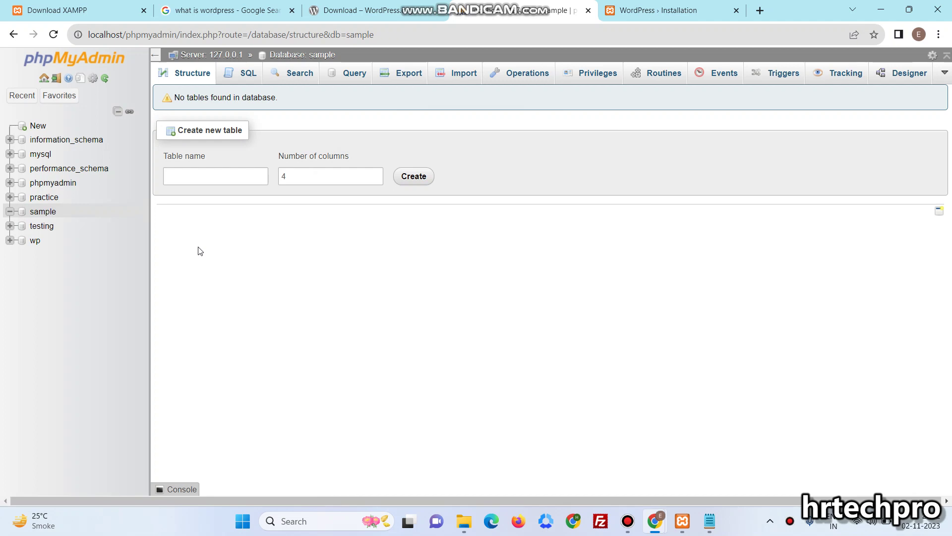
left_click(652, 6)
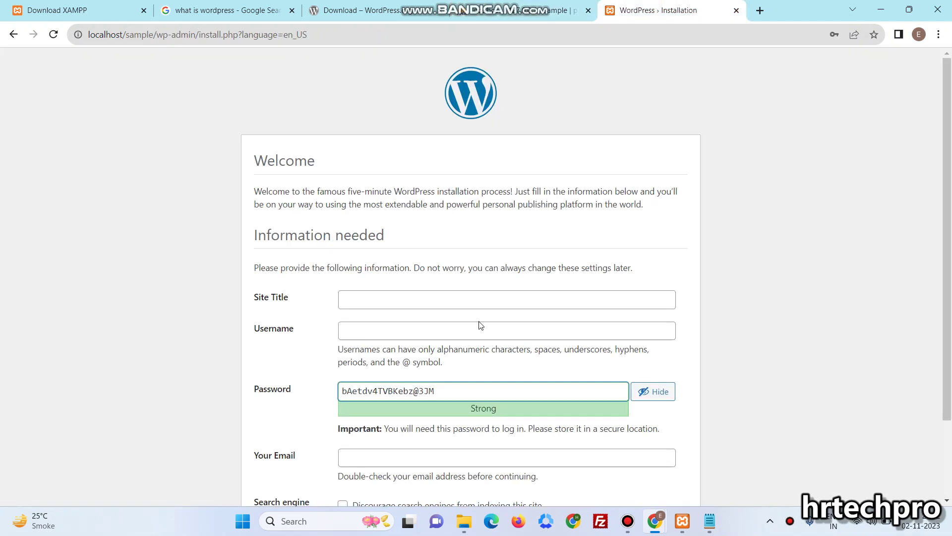
left_click(444, 299)
type("Sample")
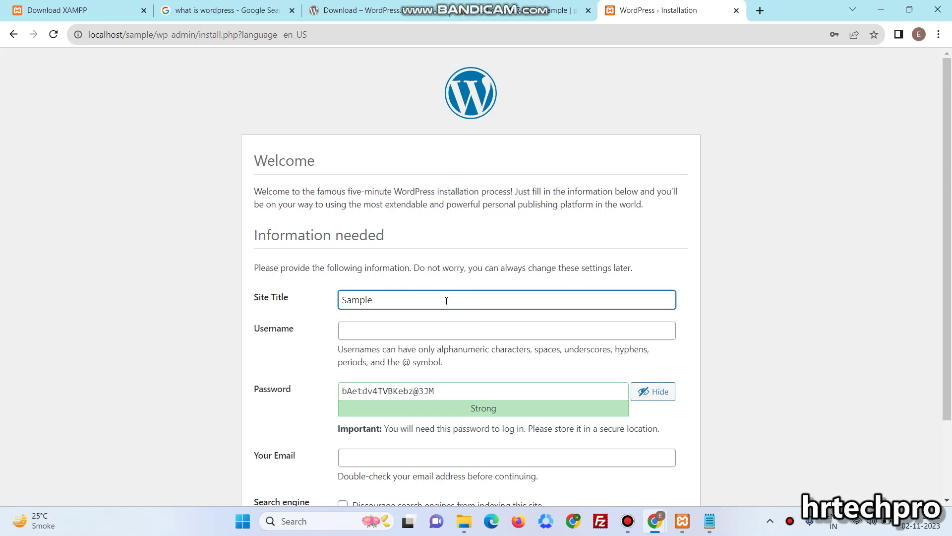
scroll(447, 301, "down", 2)
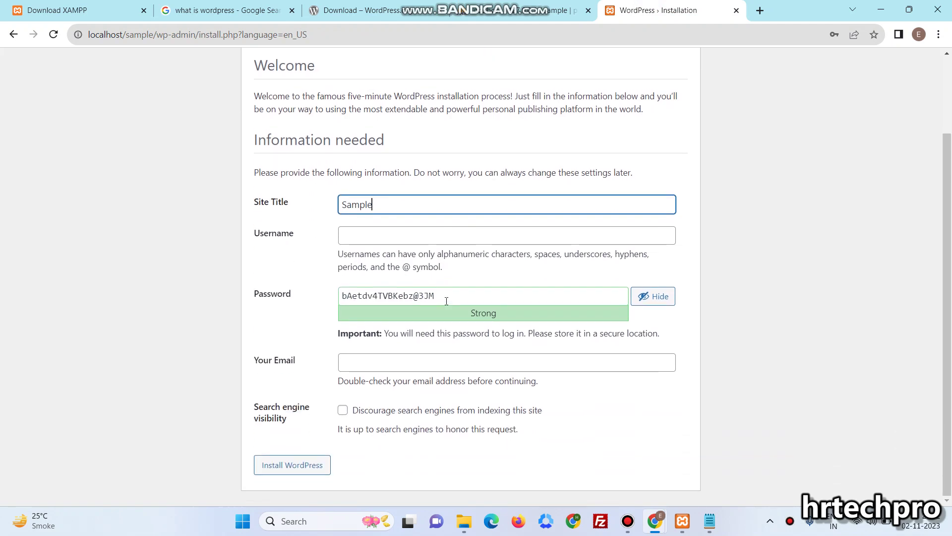
Set administrator username 'admin' with a chosen password and confirm using a weak password
left_click(398, 241)
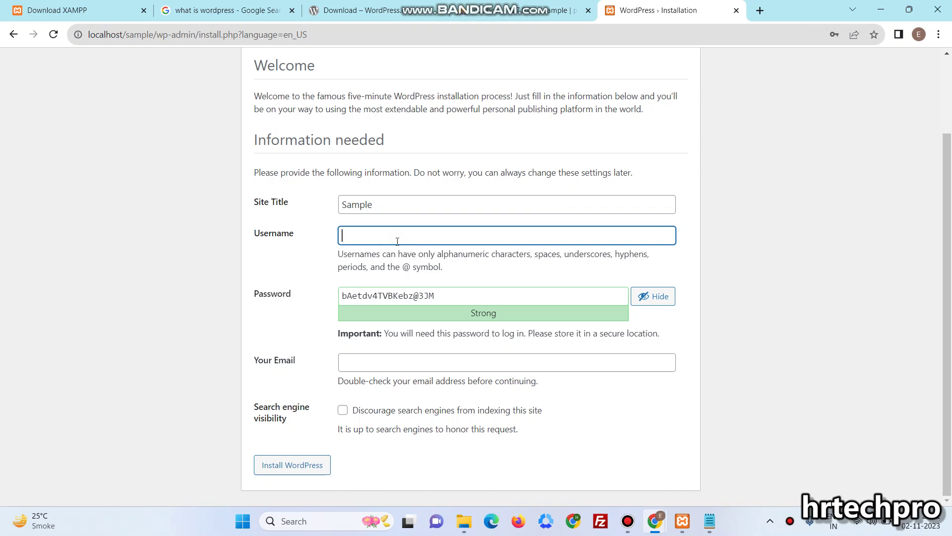
type("admin")
key("Tab")
type("Admin")
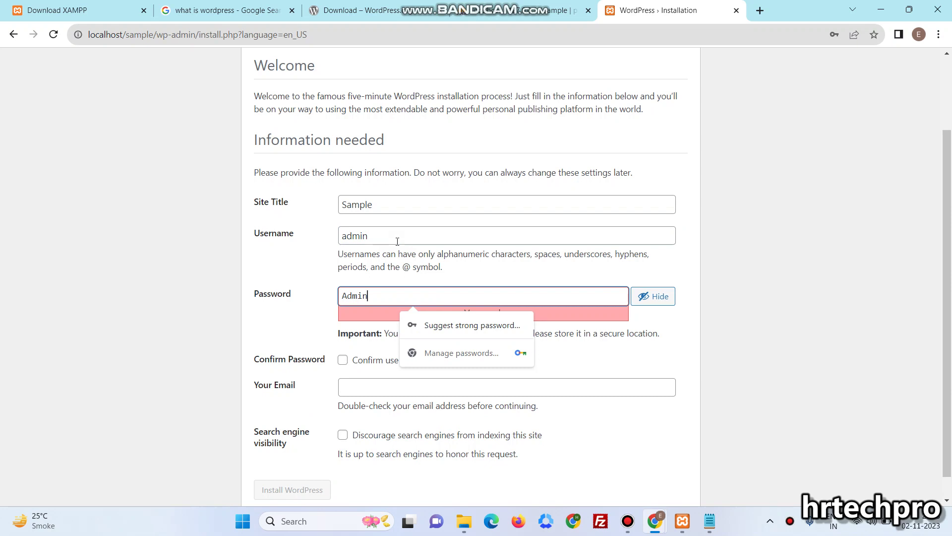
key("ctrl+a")
type("Sample@123")
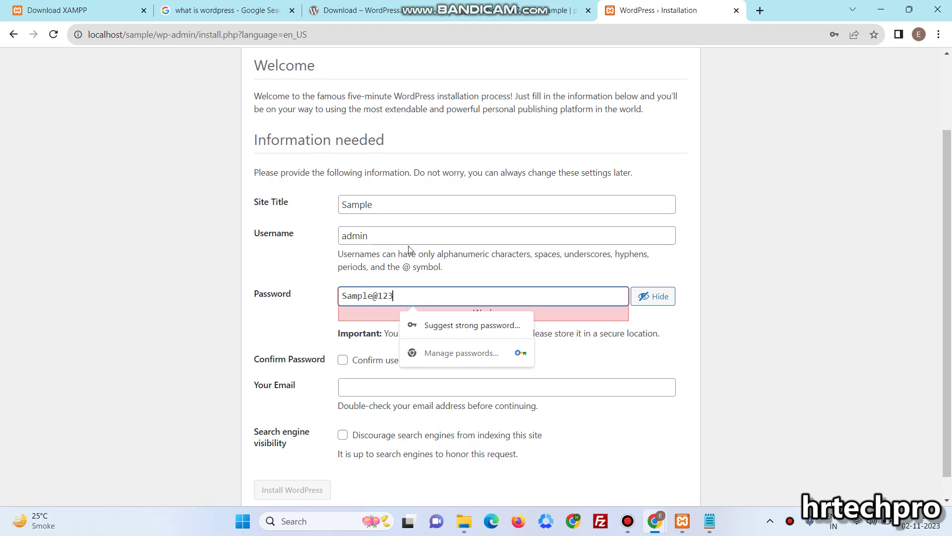
left_click_drag(400, 236, 323, 227)
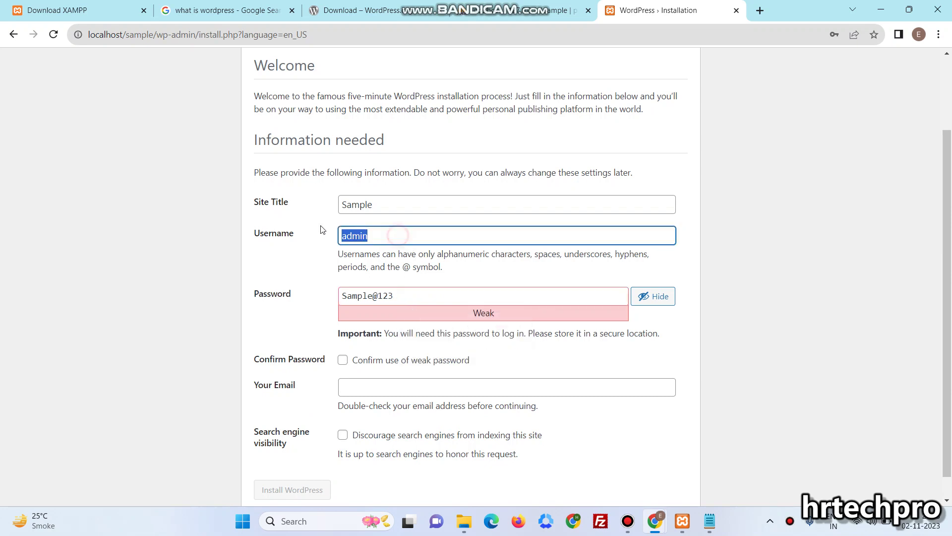
left_click(405, 292)
left_click_drag(405, 291, 320, 301)
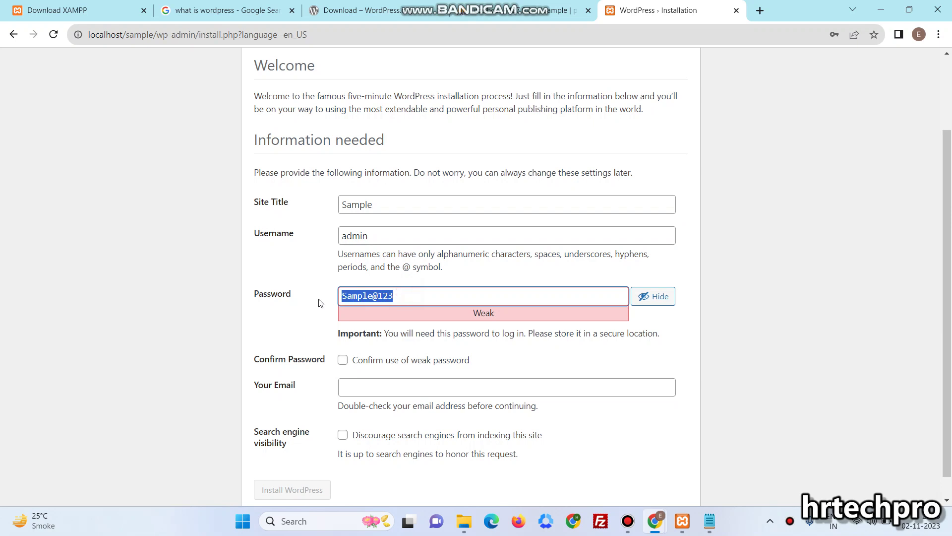
left_click(420, 365)
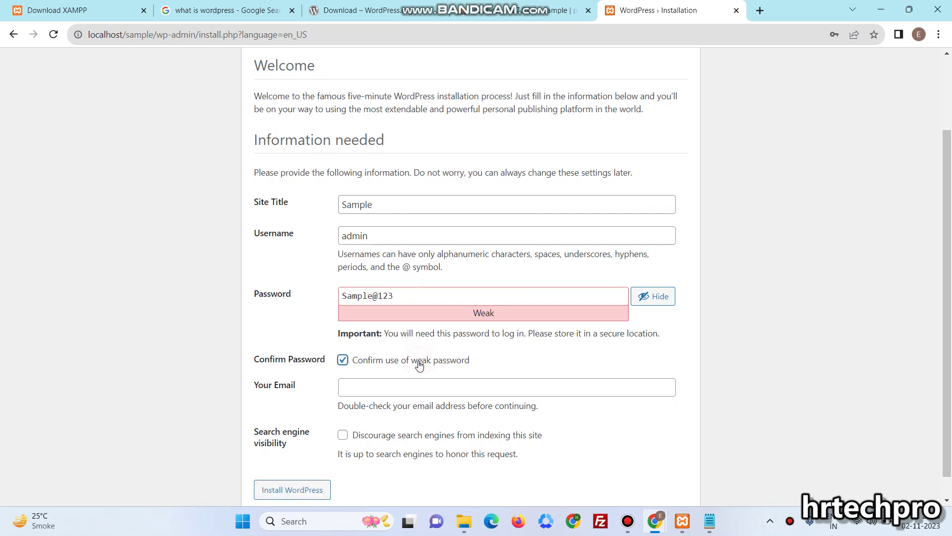
Fill in the admin e-mail address and tick Discourage search engines from indexing
scroll(419, 366, "down", 1)
left_click(411, 361)
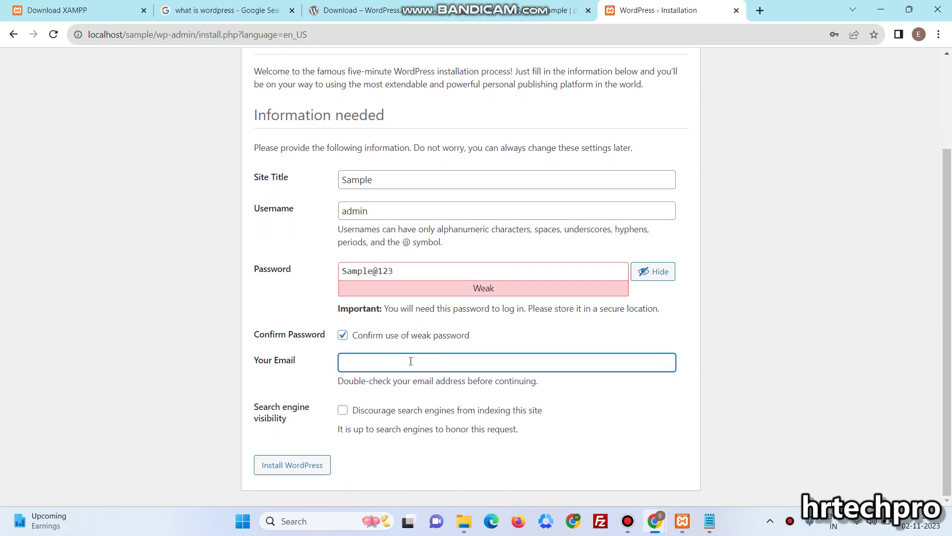
type("sample@gmail.com")
left_click(393, 410)
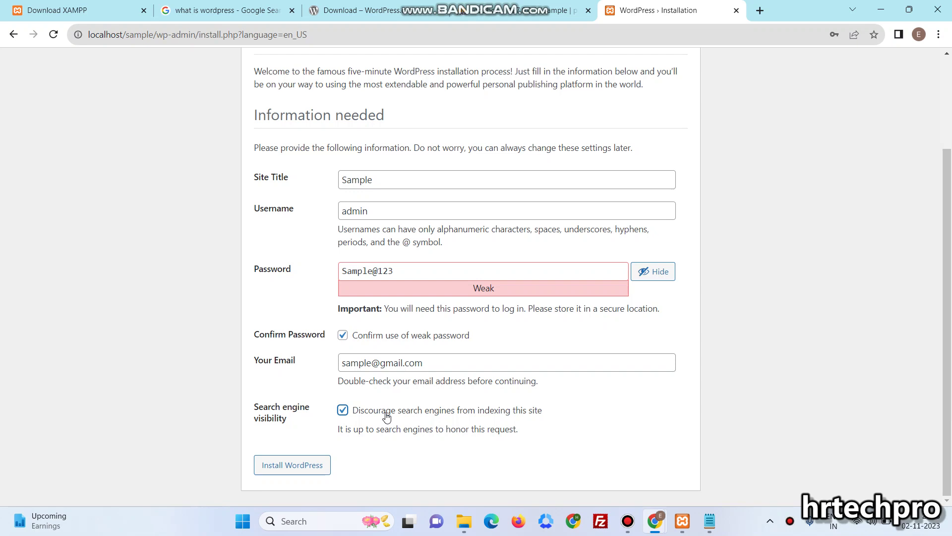
Install WordPress, save the browser password, and inspect the 12 wp_ tables and wp_options rows
left_click(289, 476)
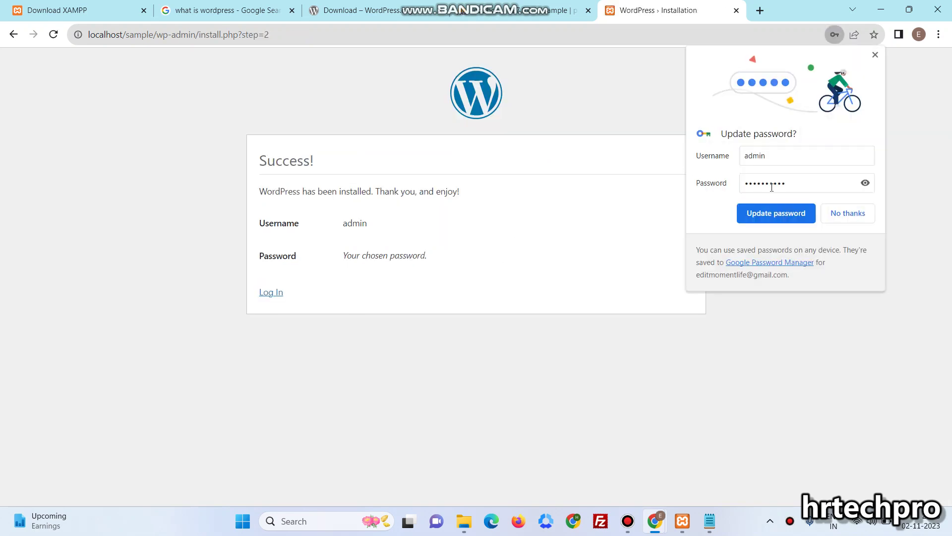
left_click(776, 213)
left_click(520, 10)
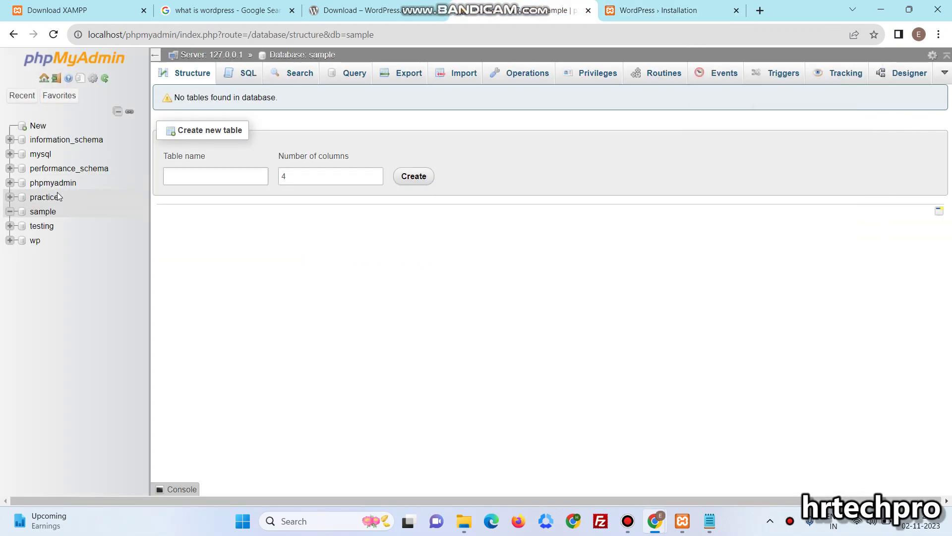
left_click(49, 212)
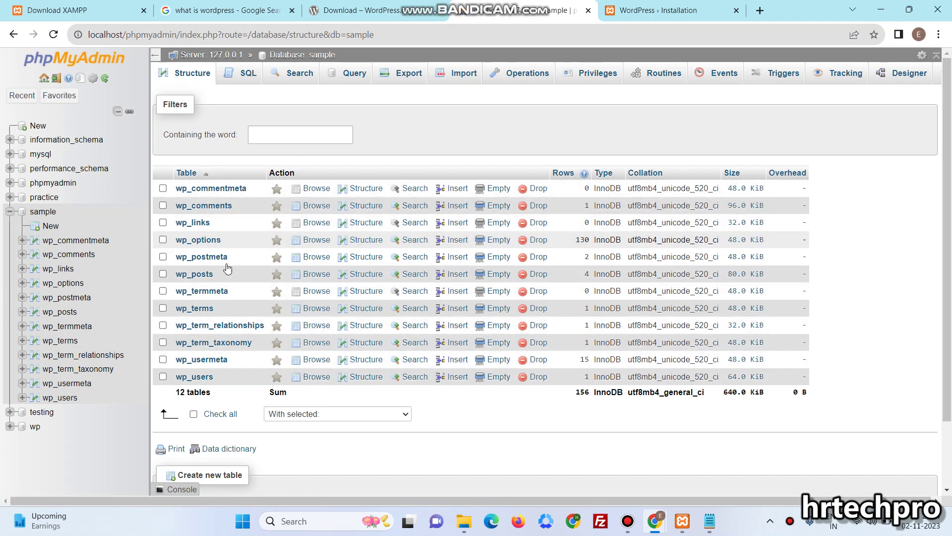
left_click(198, 241)
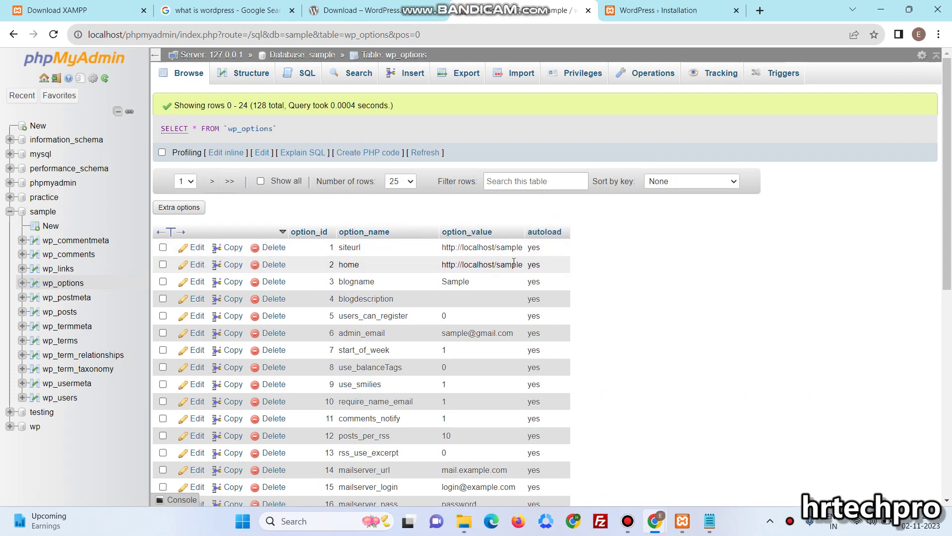
left_click(614, 6)
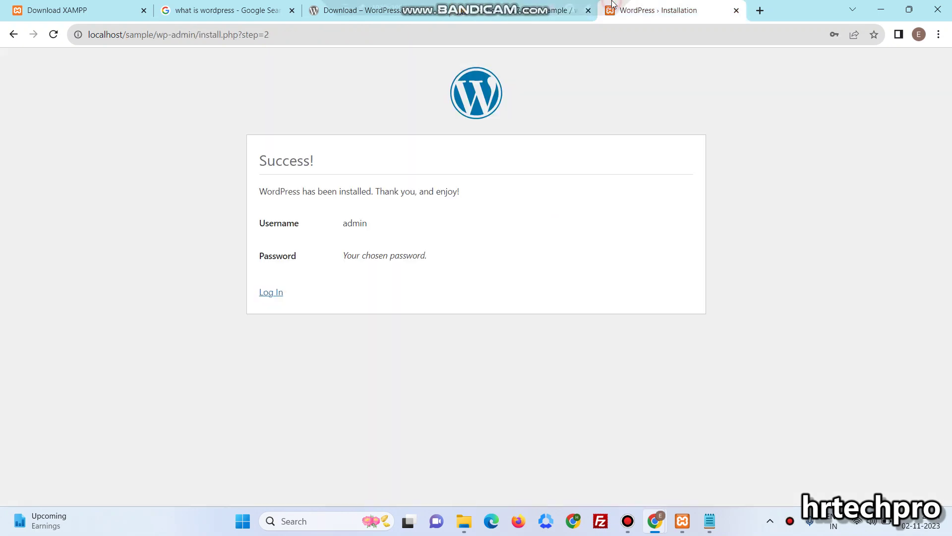
Log in to the dashboard with the password shown and Remember Me ticked
left_click(272, 292)
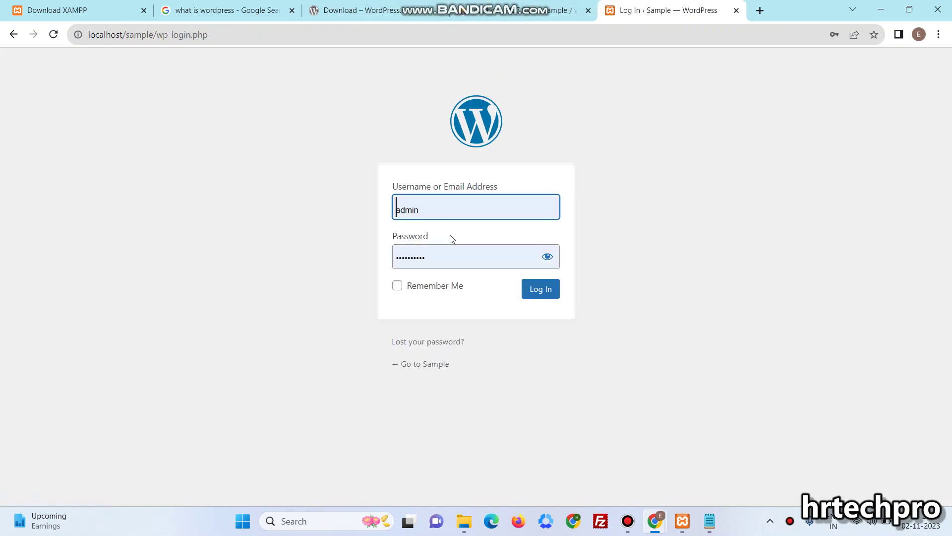
left_click(547, 257)
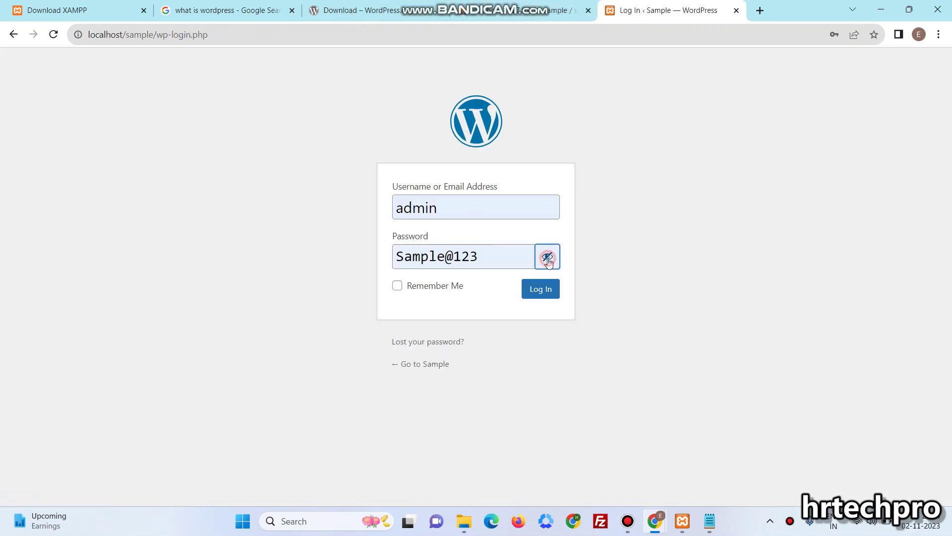
left_click(441, 286)
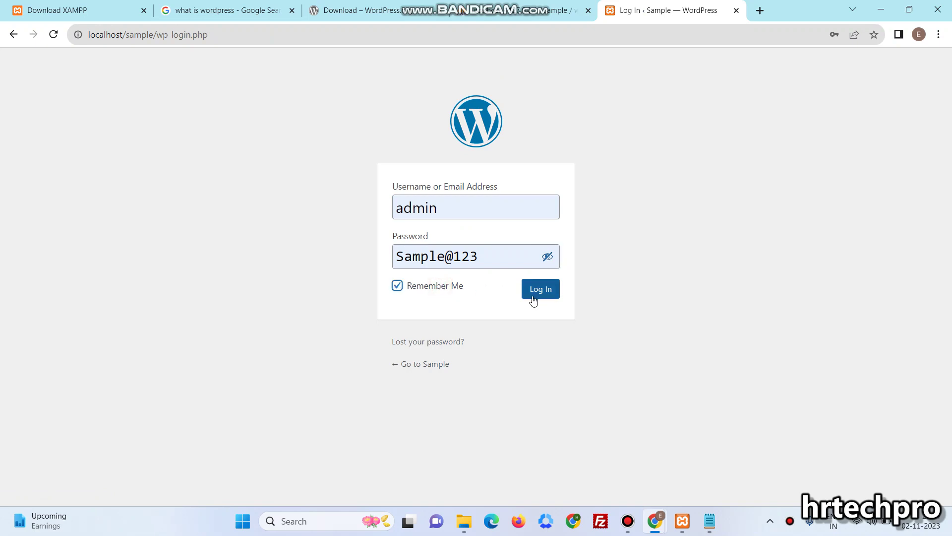
left_click(539, 295)
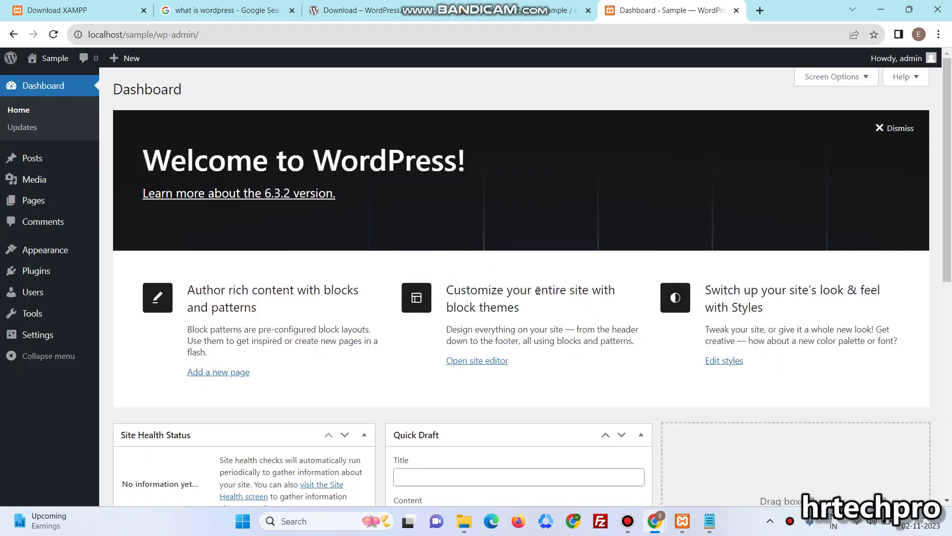
Save the Day and name permalink structure in Settings > Permalinks
mouse_move(40, 341)
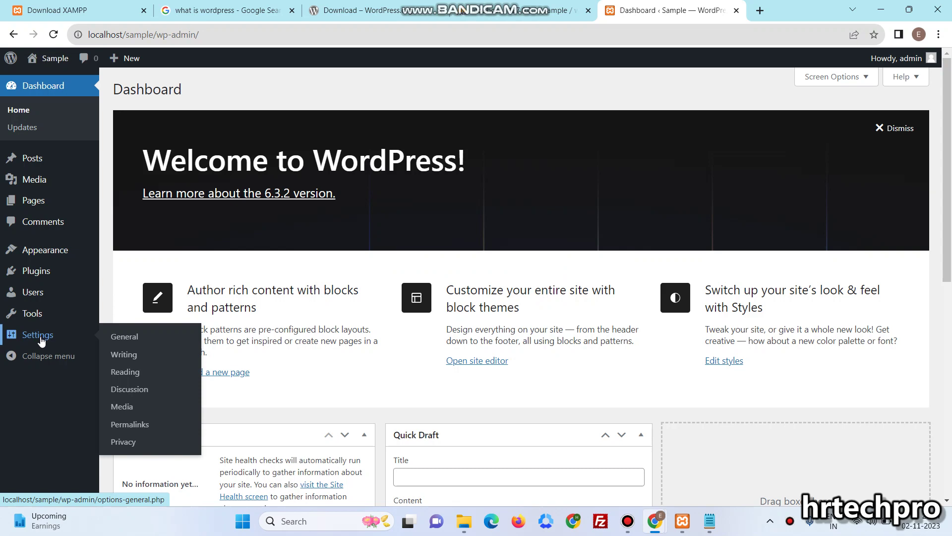
left_click(142, 425)
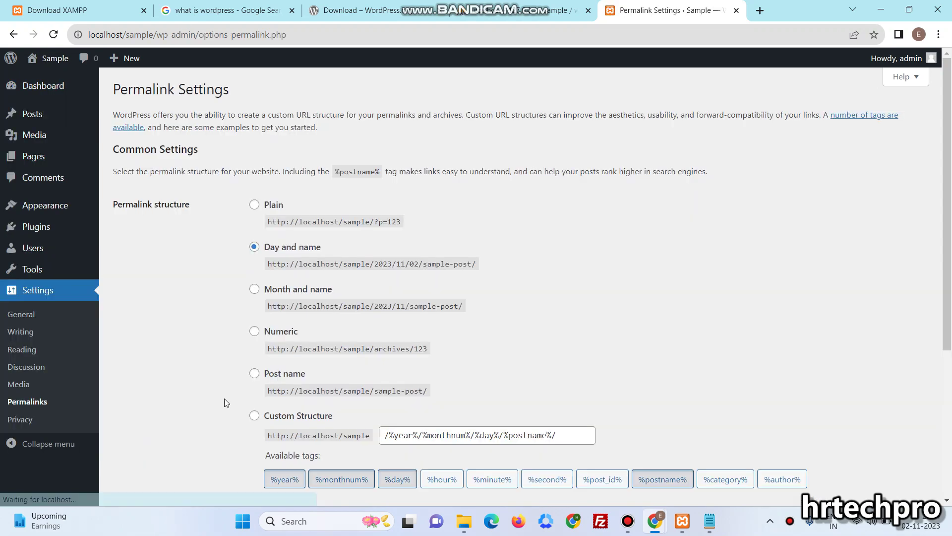
scroll(275, 504, "down", 5)
left_click(164, 446)
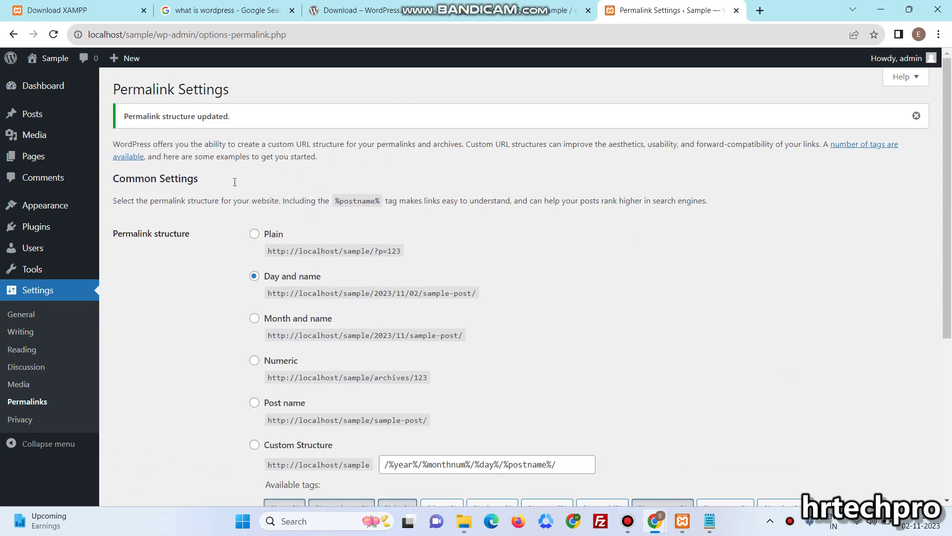
Open the live Sample site in a new tab, browse its Hello world! post, and return
mouse_move(54, 62)
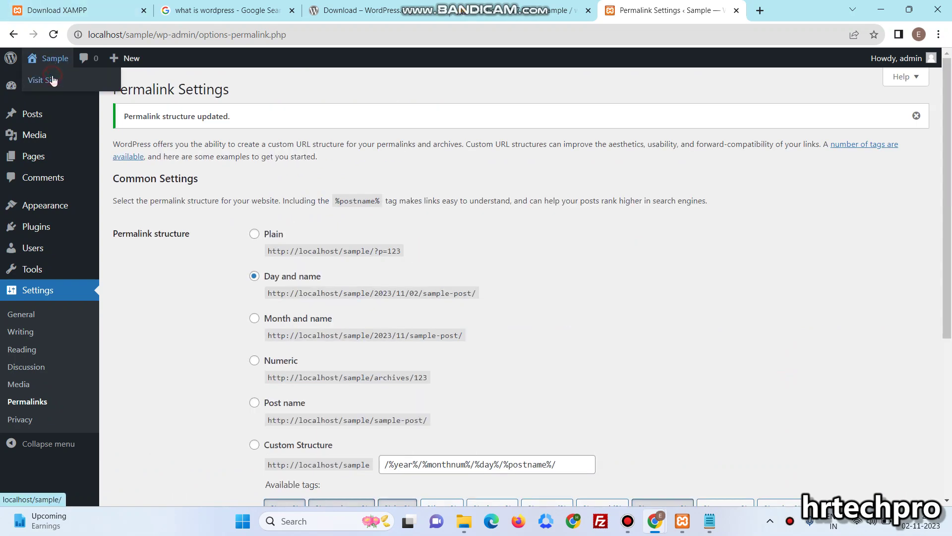
left_click(53, 80)
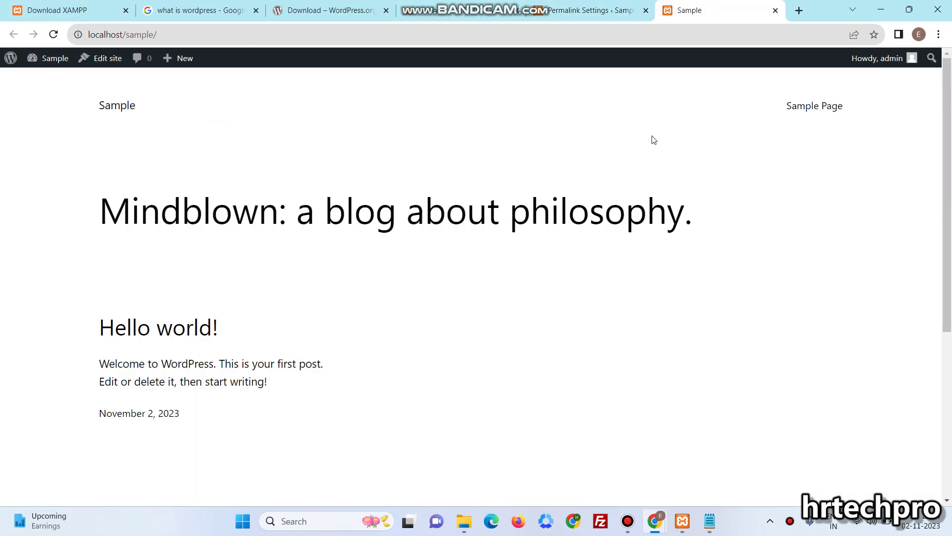
scroll(640, 281, "down", 5)
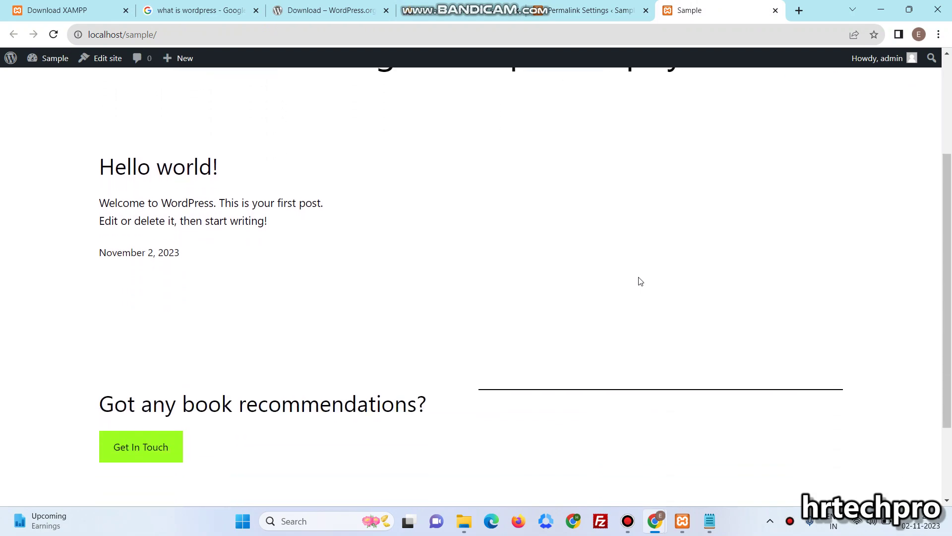
scroll(640, 281, "up", 4)
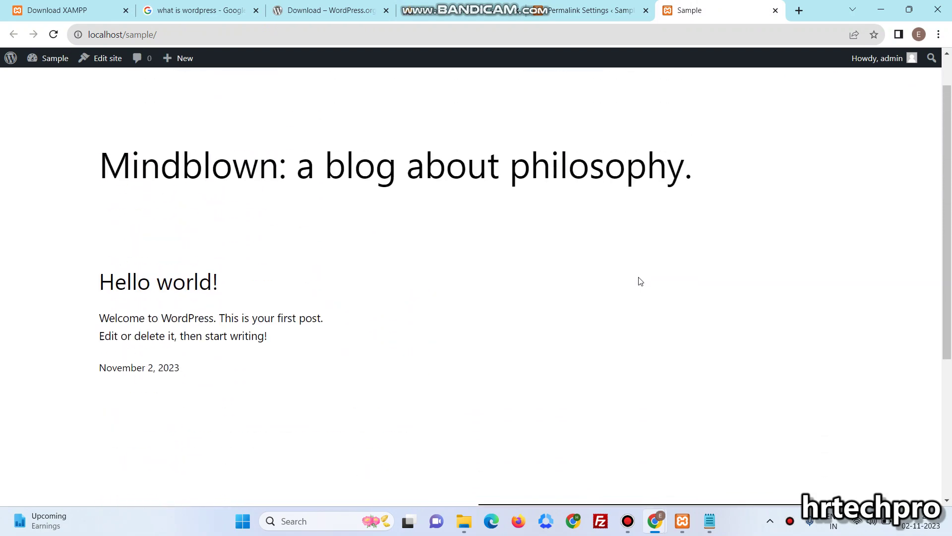
scroll(639, 282, "down", 2)
scroll(639, 282, "up", 1)
scroll(640, 281, "up", 3)
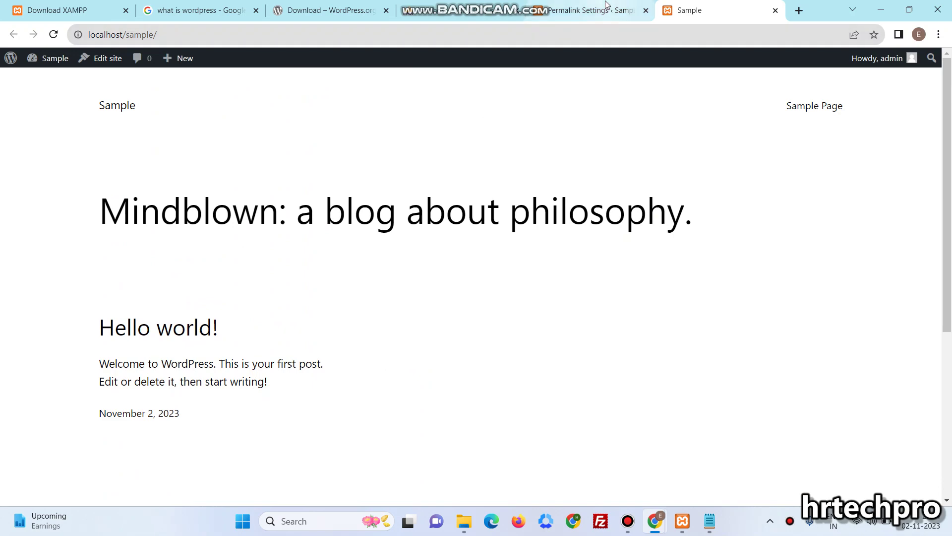
left_click(608, 9)
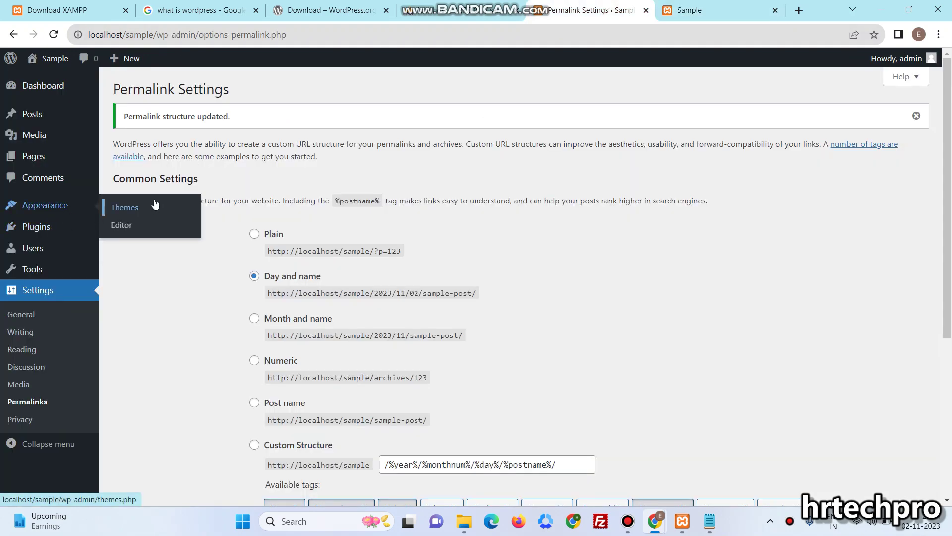
Review the Themes and Plugins pages, then go to the Posts list
left_click(149, 207)
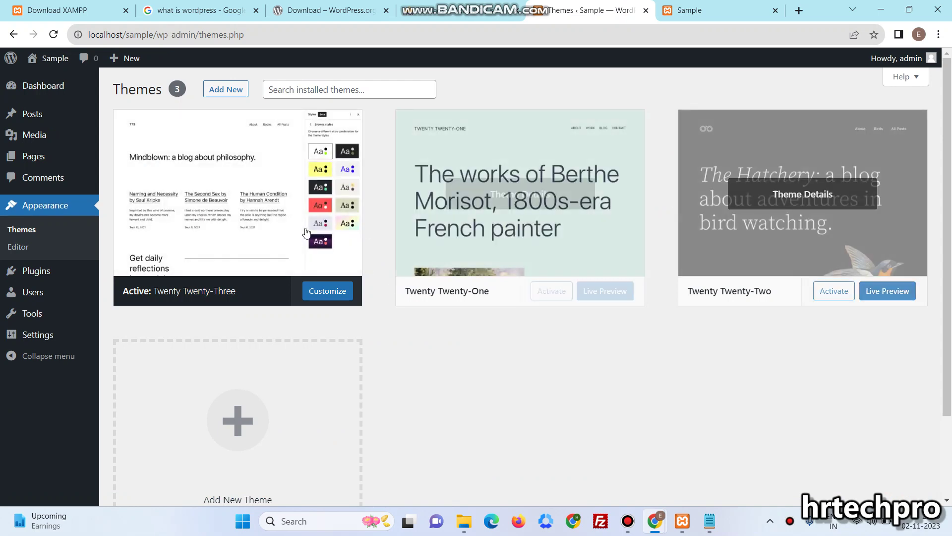
left_click(27, 269)
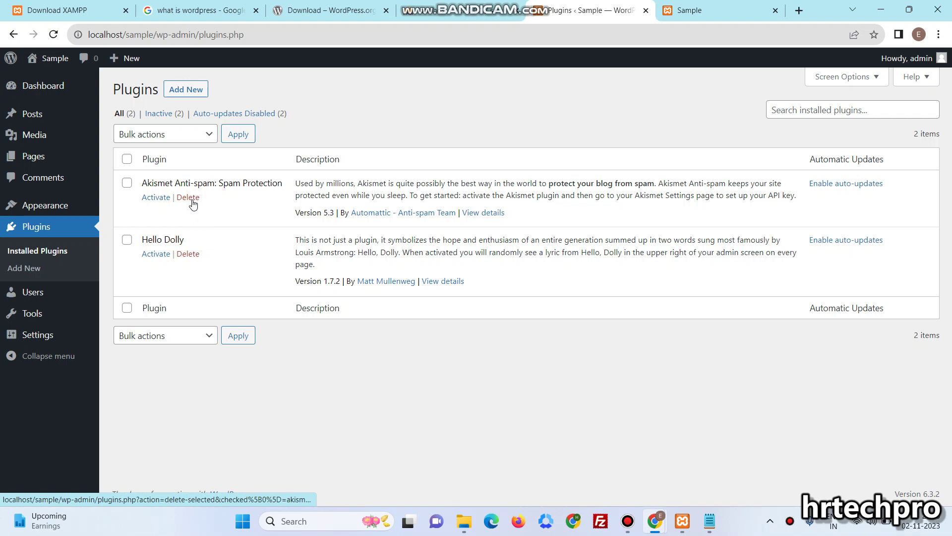
left_click(38, 123)
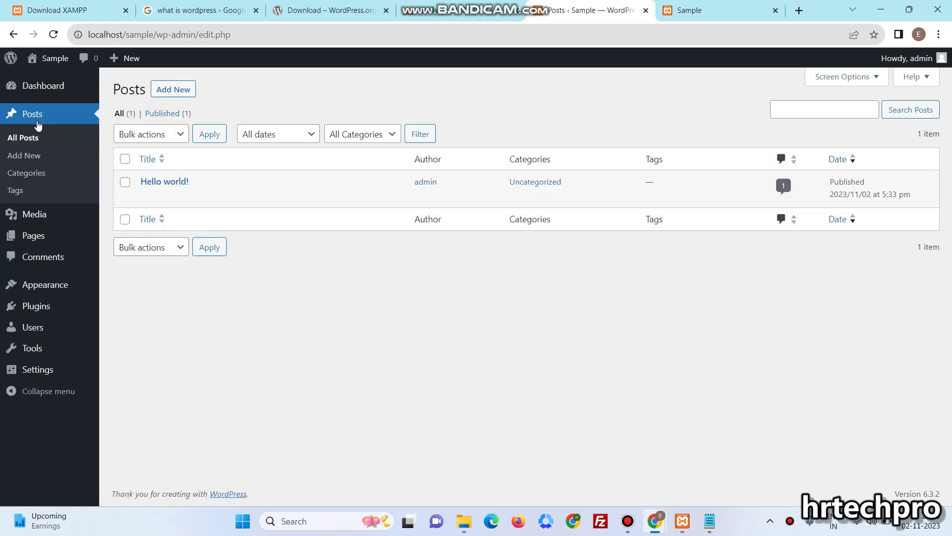
View the Hello world! post and Sample Page live, then return to the admin Posts list
left_click(242, 199, "ctrl")
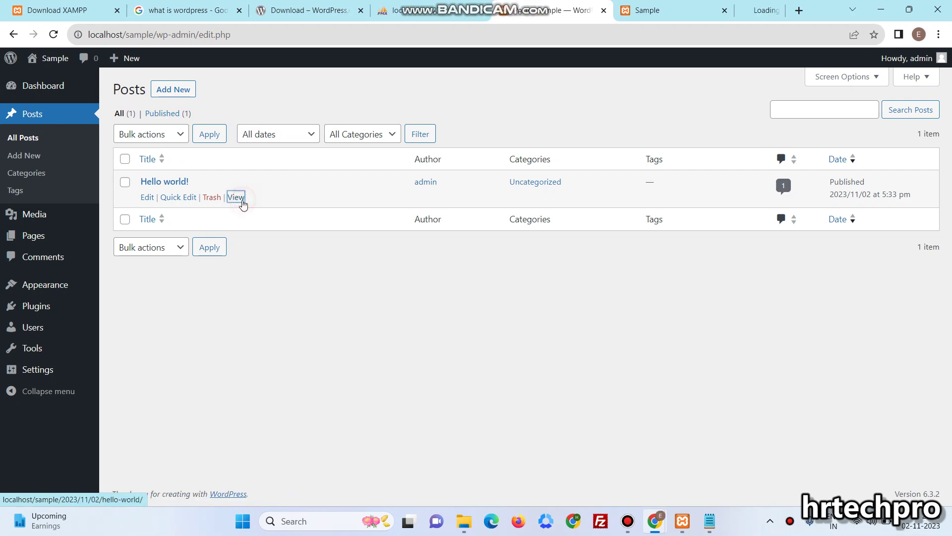
left_click(727, 10)
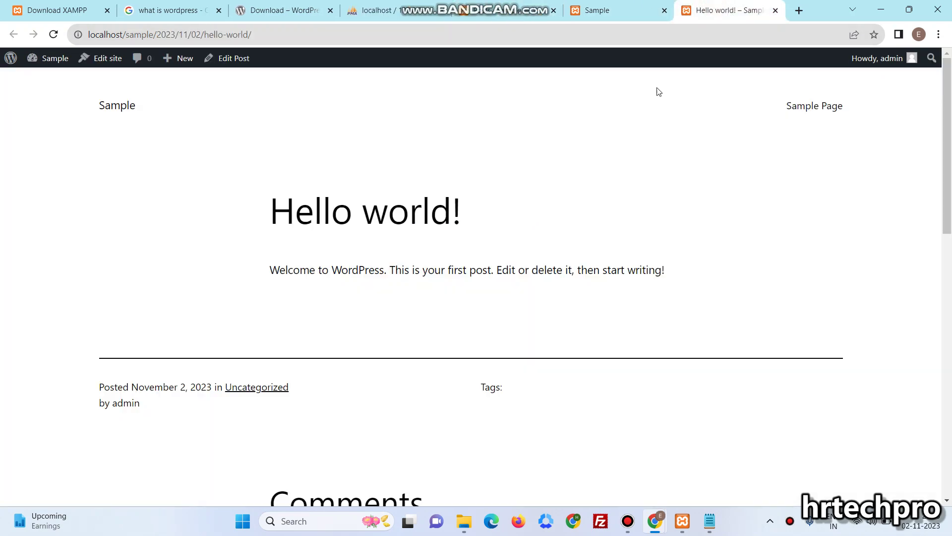
scroll(663, 176, "down", 12)
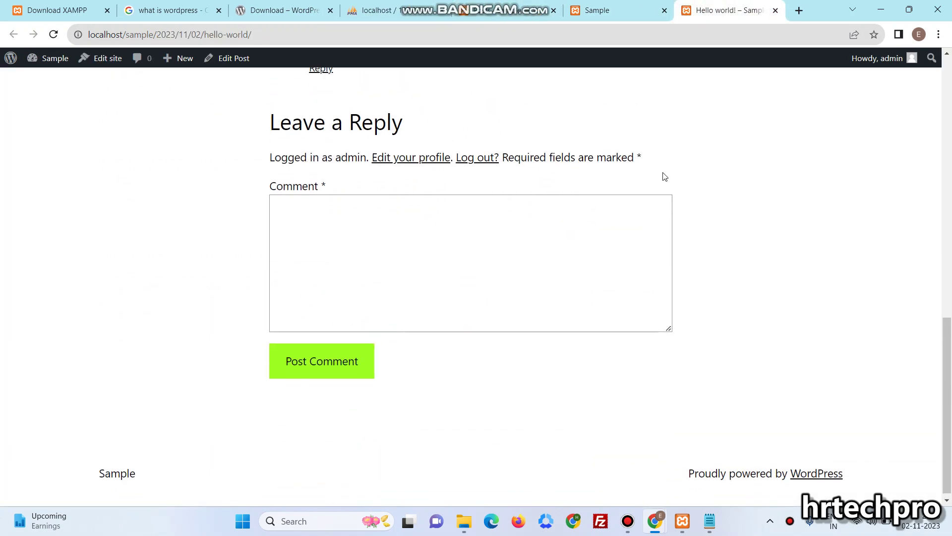
scroll(663, 177, "up", 12)
left_click(625, 11)
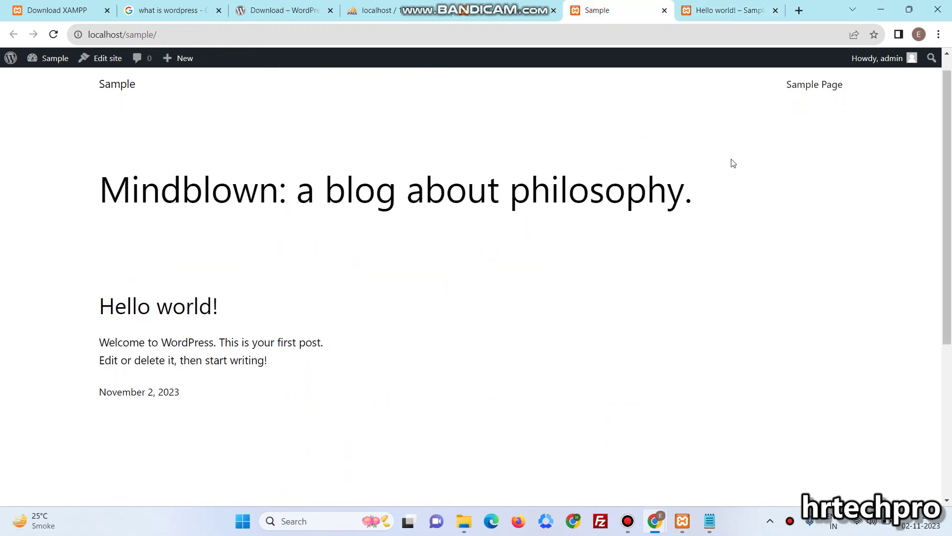
left_click(835, 108)
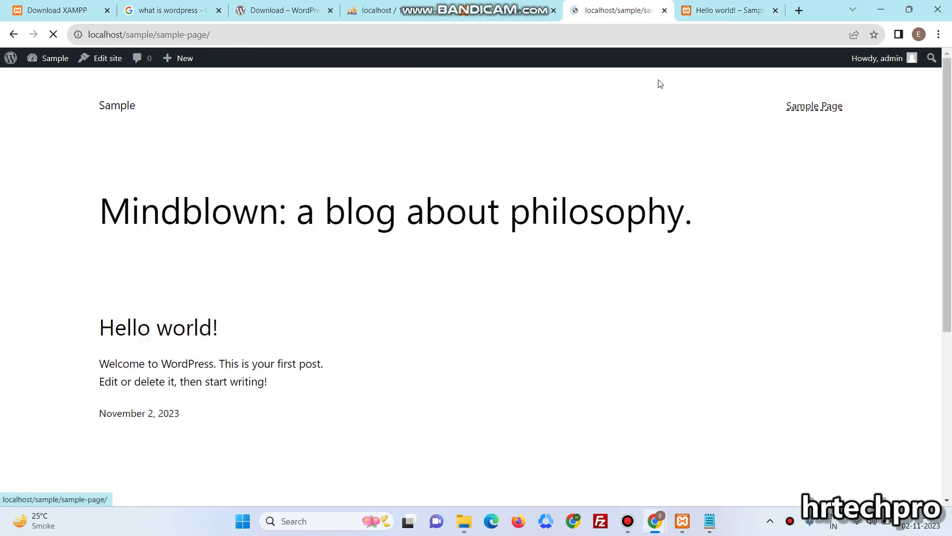
left_click(498, 10)
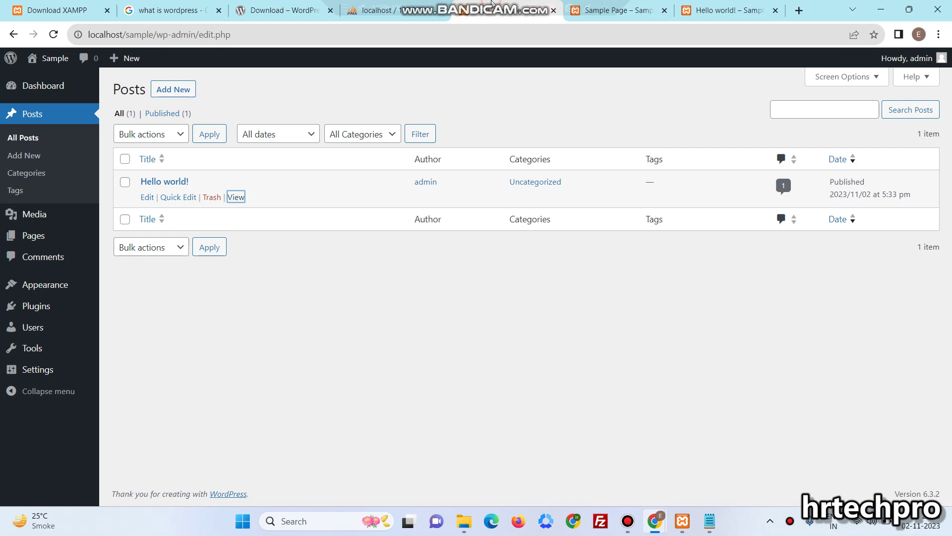
List the sample database's 12 WordPress tables in phpMyAdmin, checking them twice against the admin
left_click(369, 19)
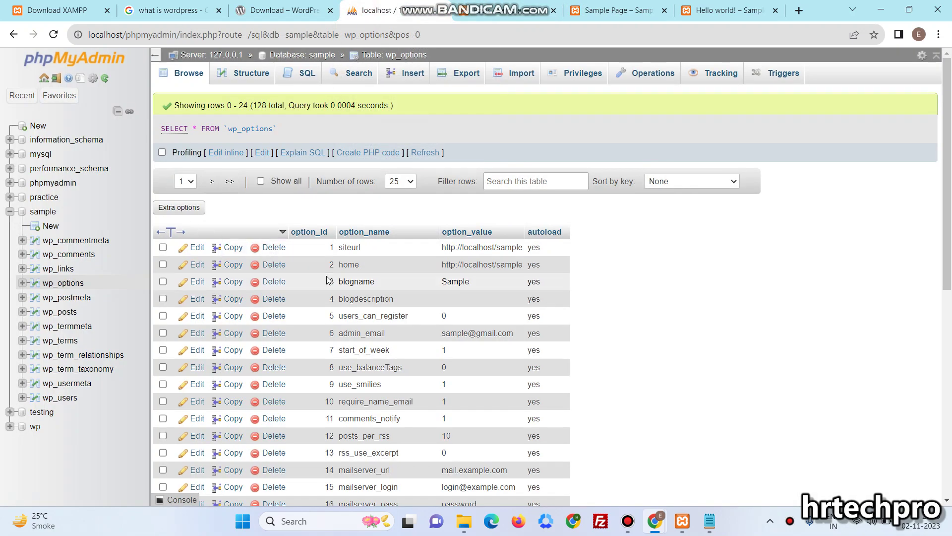
left_click(51, 216)
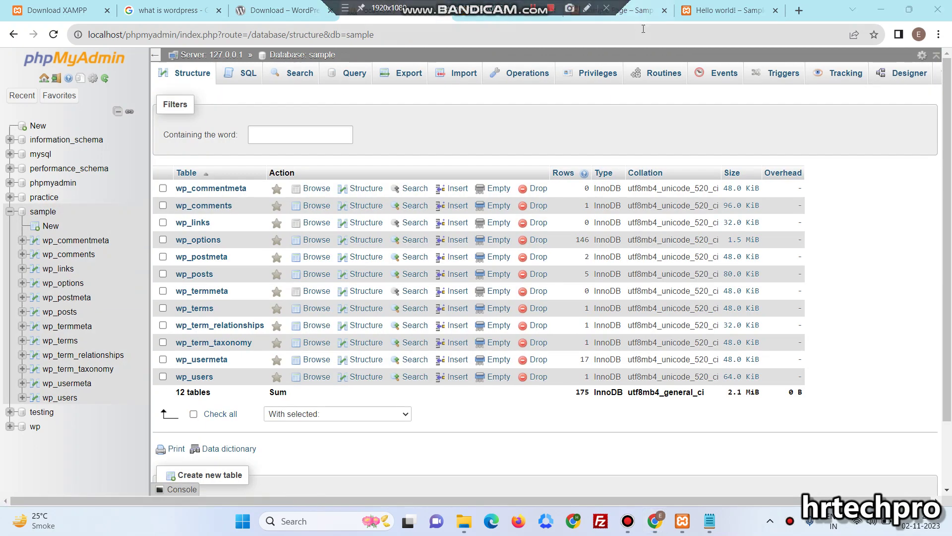
left_click(523, 18)
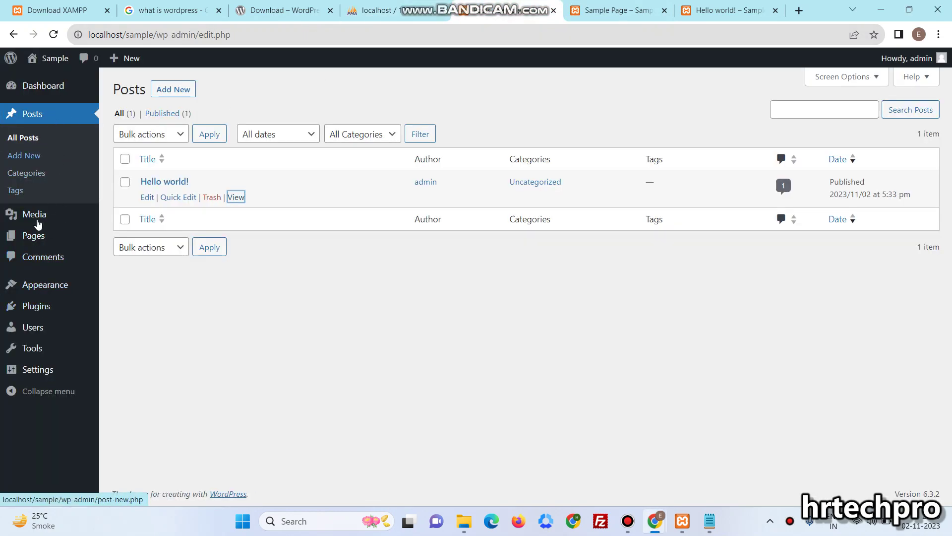
mouse_move(40, 250)
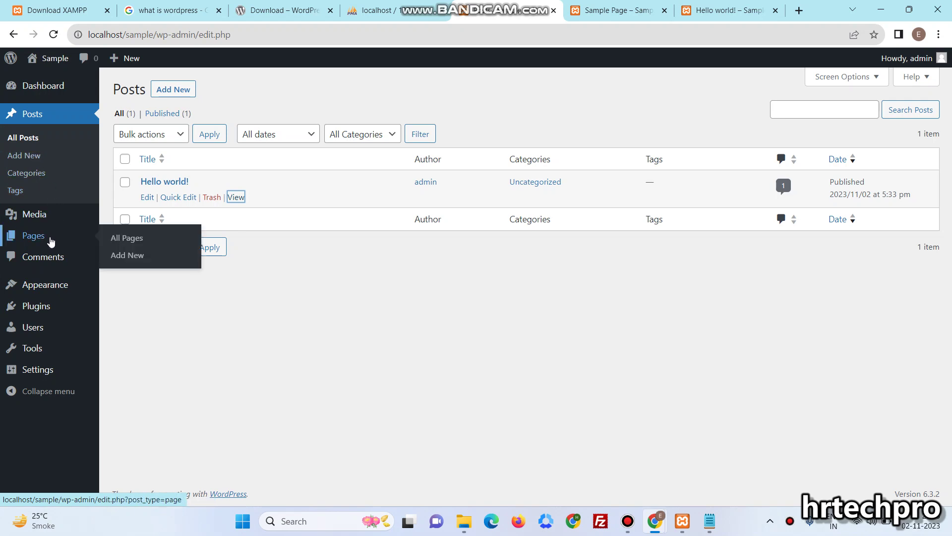
mouse_move(45, 308)
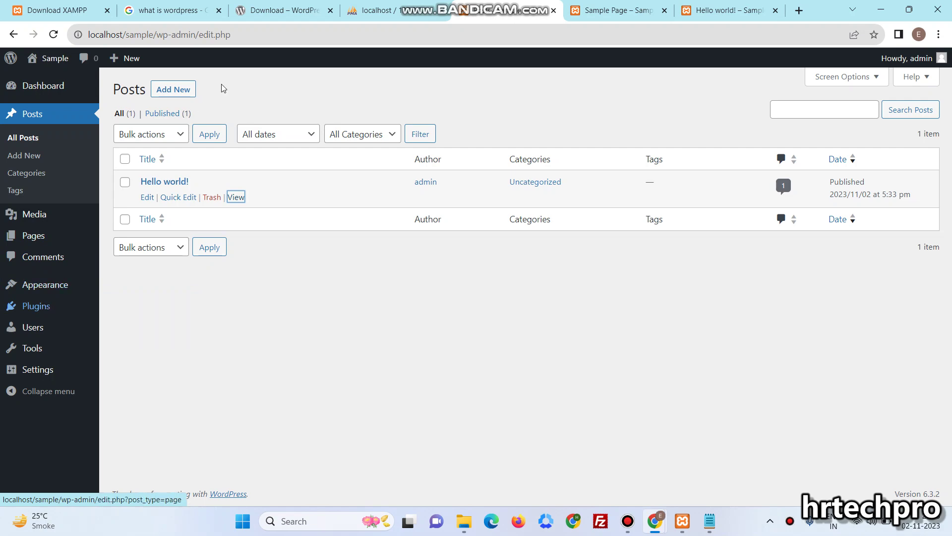
left_click(387, 10)
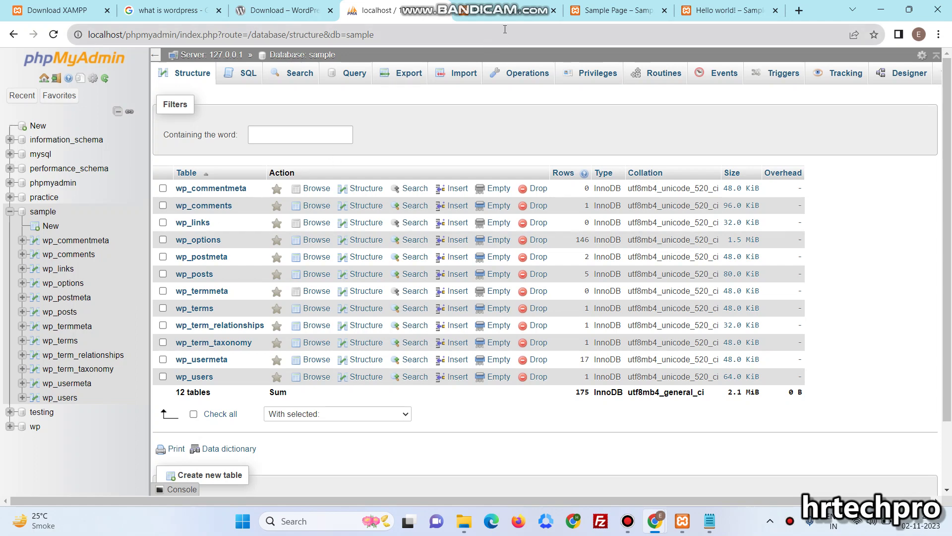
left_click(516, 13)
Compare the Sample Page and Hello world! tabs, ending on the WordPress Posts list
left_click(612, 11)
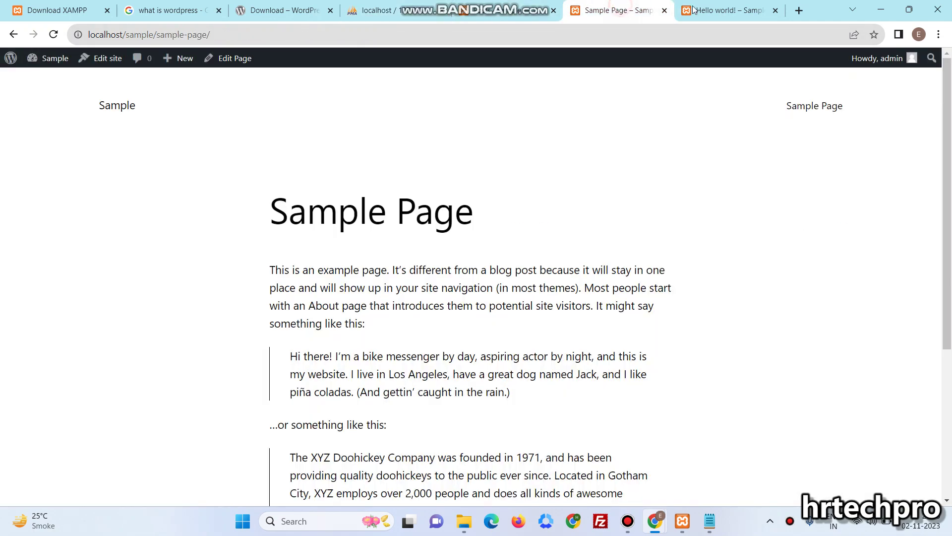
left_click(703, 10)
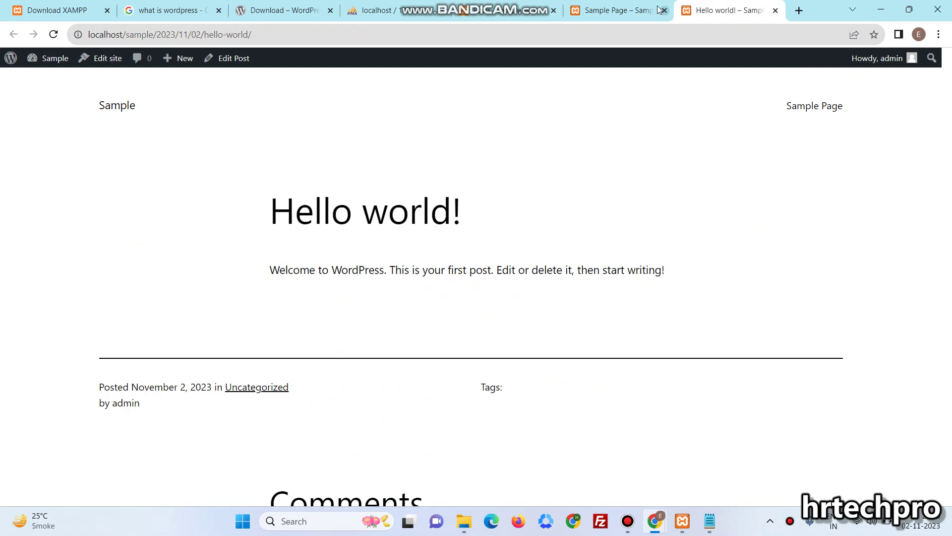
left_click(658, 11)
left_click(723, 13)
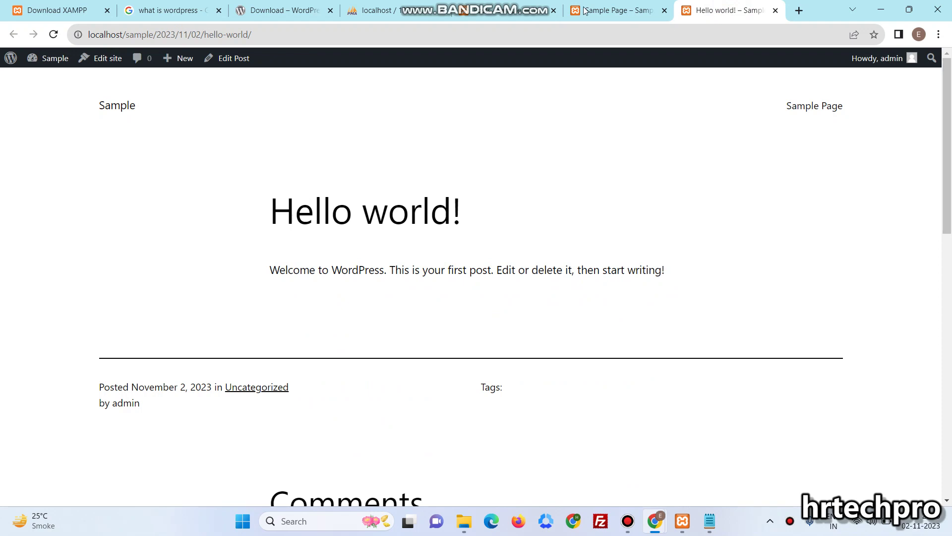
left_click(617, 11)
left_click(509, 12)
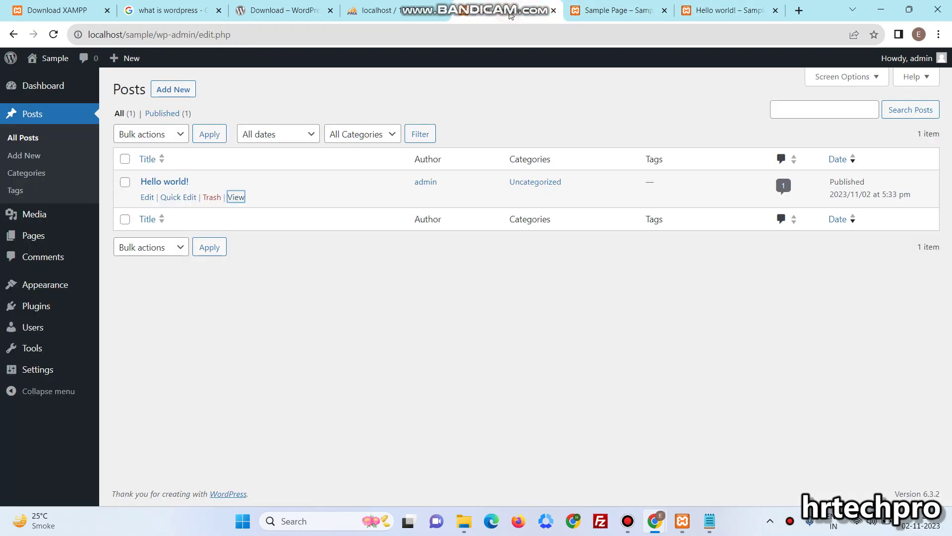